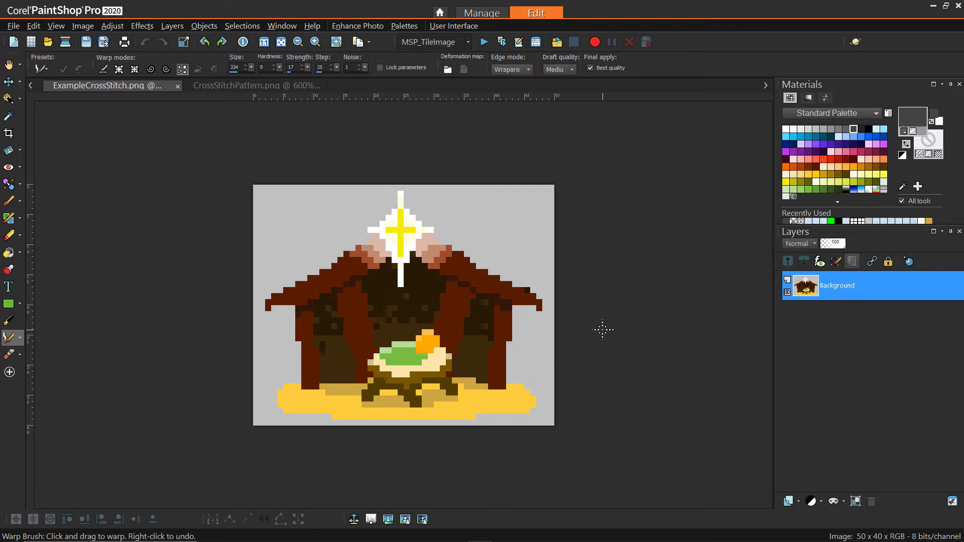
Look over the small cross-stitch pattern image and compare it with the nativity pixel image
left_click(248, 86)
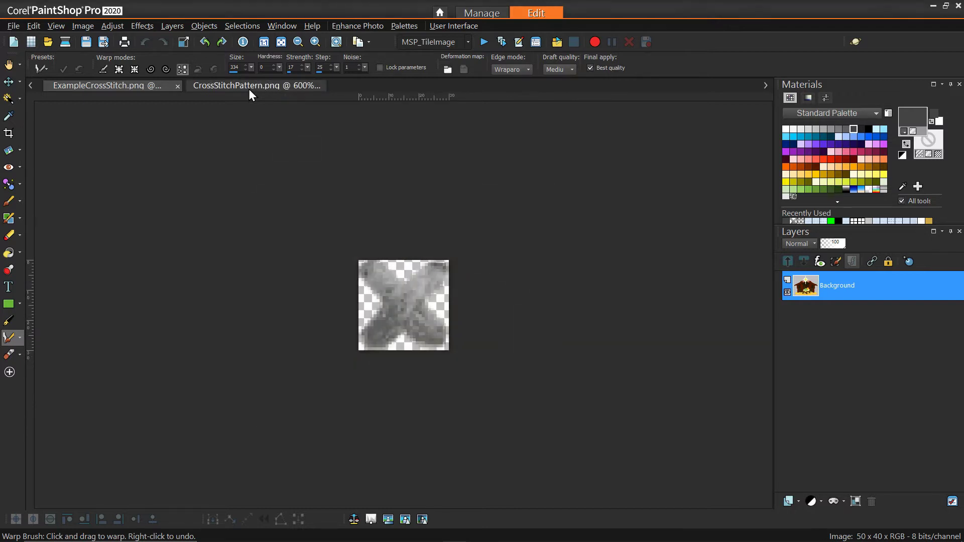
scroll(435, 276, "down", 2)
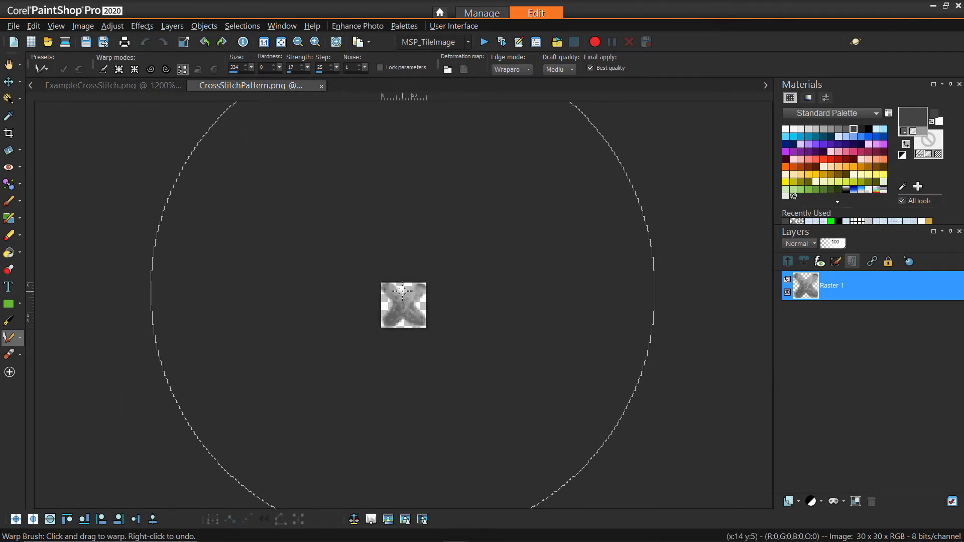
left_click(112, 82)
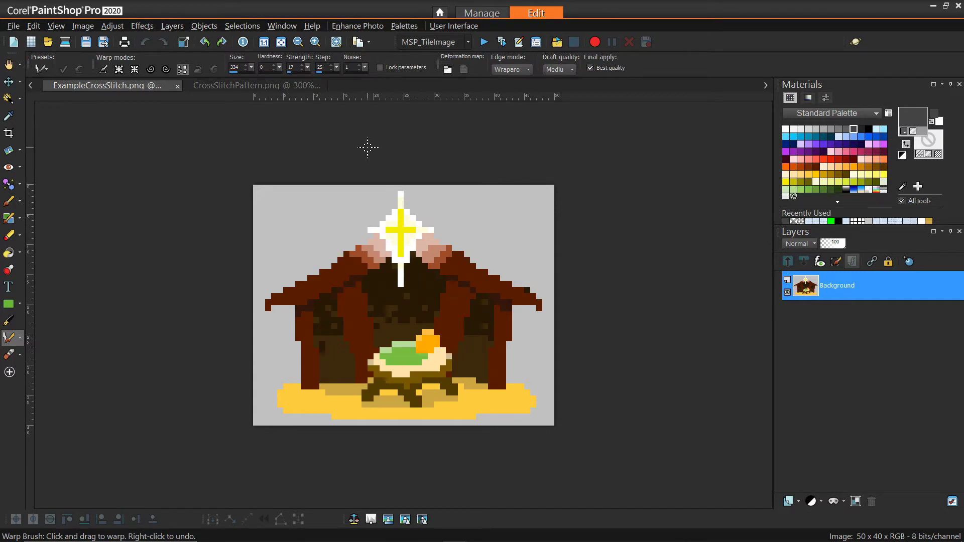
left_click(243, 84)
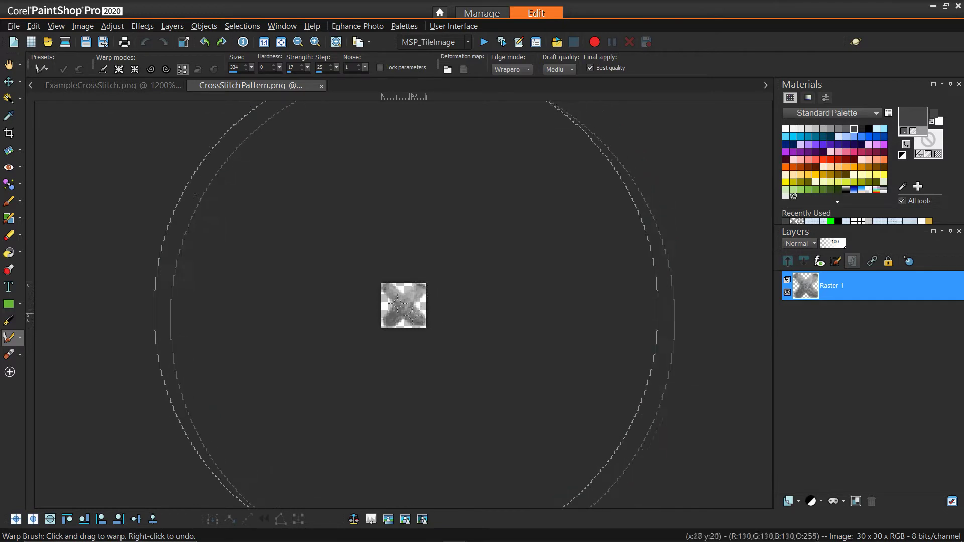
left_click(119, 87)
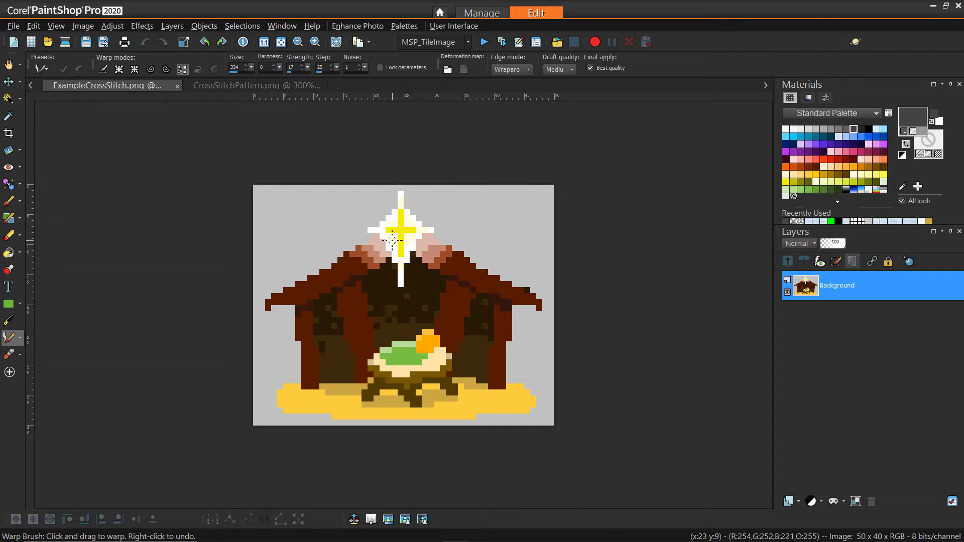
Resize the nativity image to 3000 percent in width and height using Pixel Resize resampling with the aspect ratio locked
left_click(82, 27)
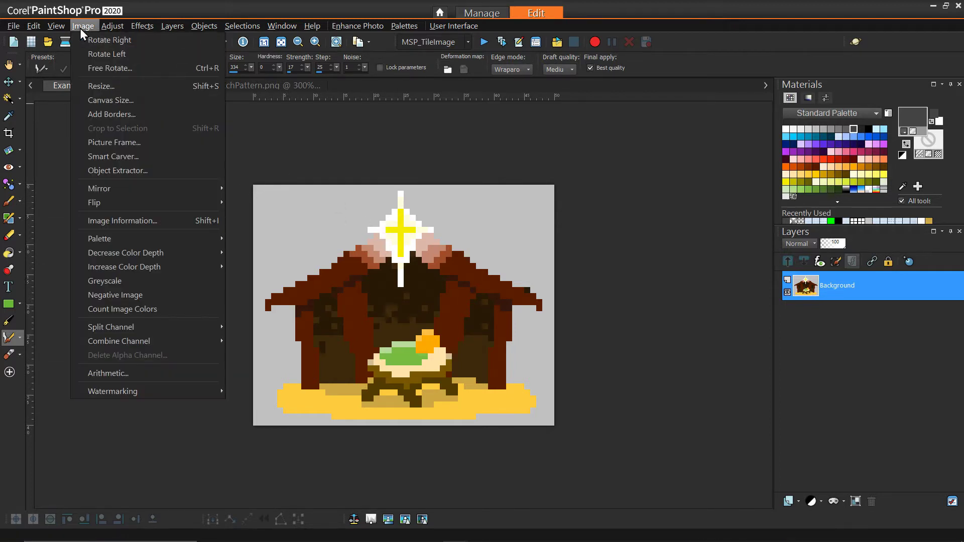
left_click(110, 89)
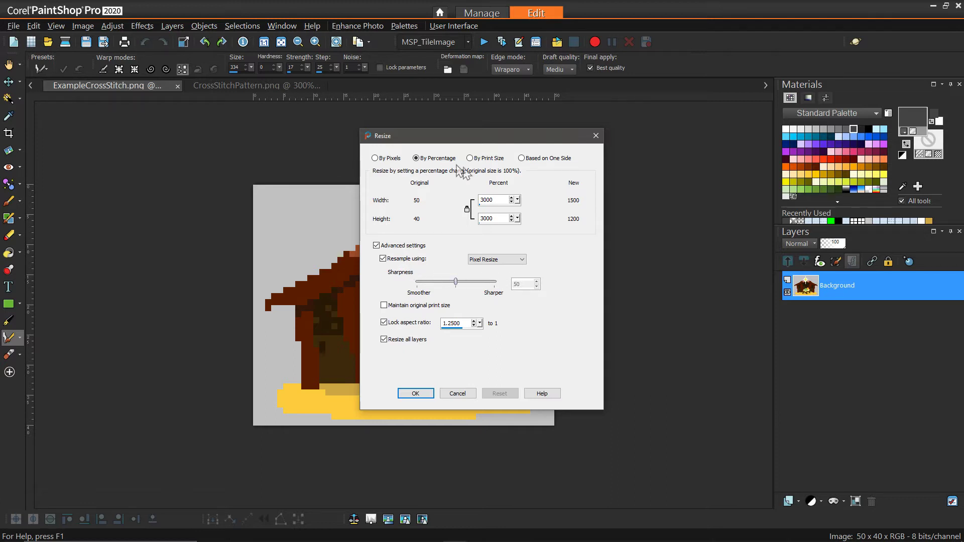
left_click(419, 394)
scroll(415, 284, "down", 4)
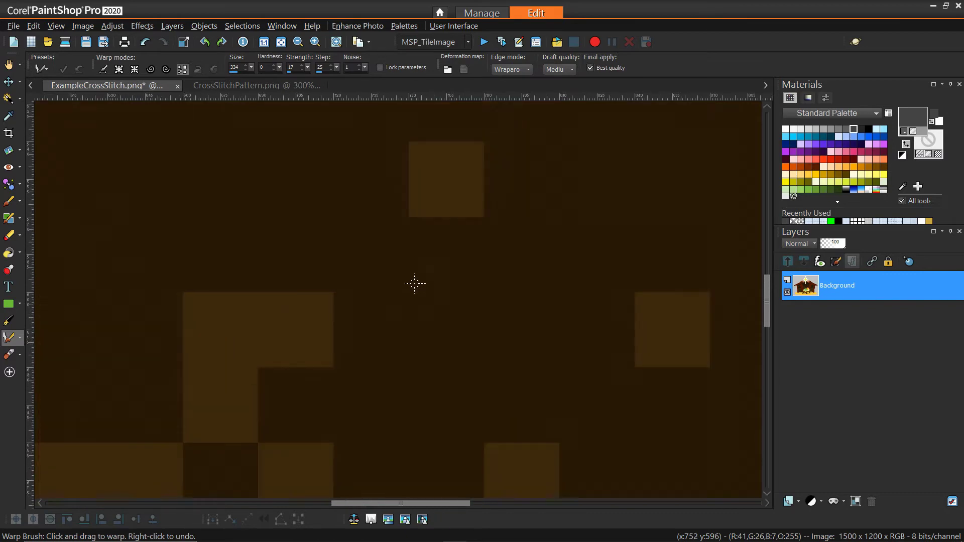
scroll(415, 284, "down", 5)
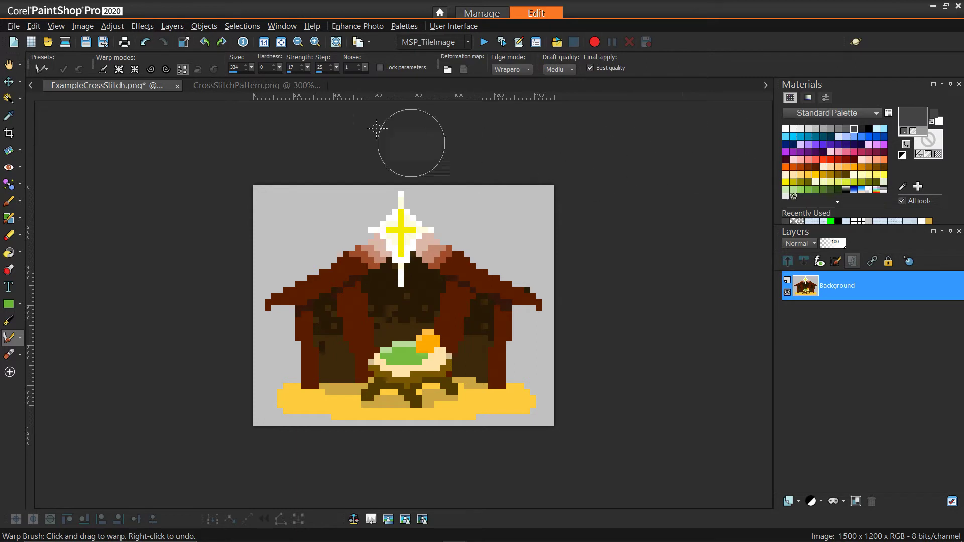
Set the foreground material to the CrossStitch pattern from the MSP category at angle 0 and scale 100
left_click(254, 89)
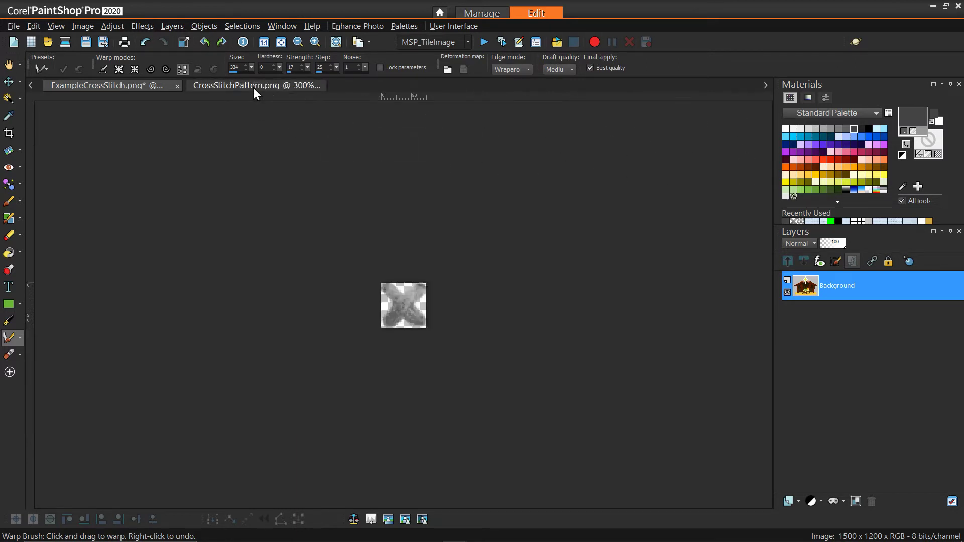
left_click(129, 86)
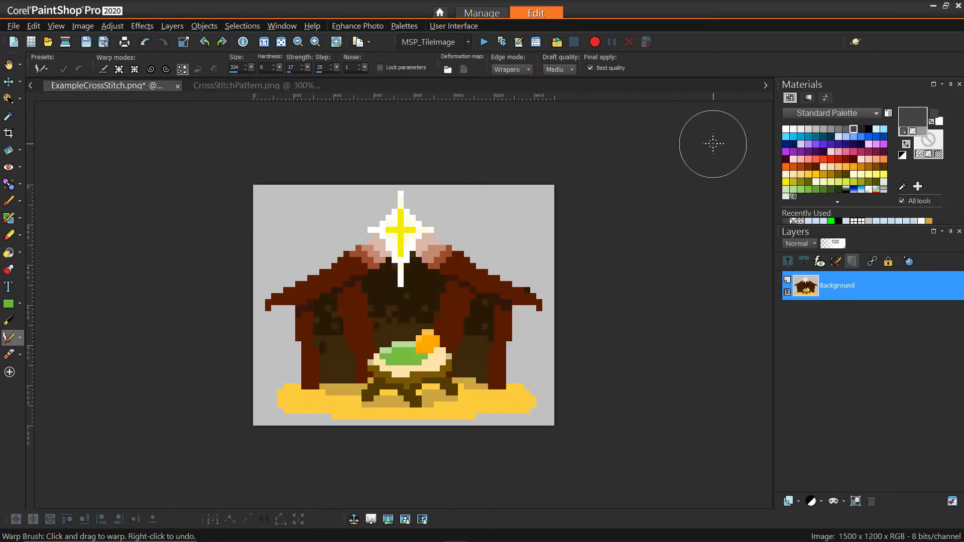
left_click(917, 111)
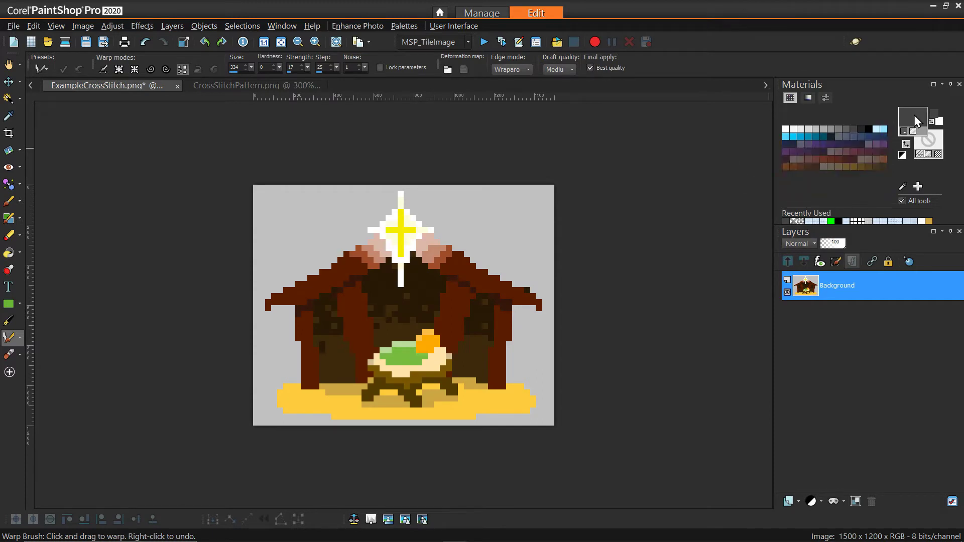
left_click(464, 159)
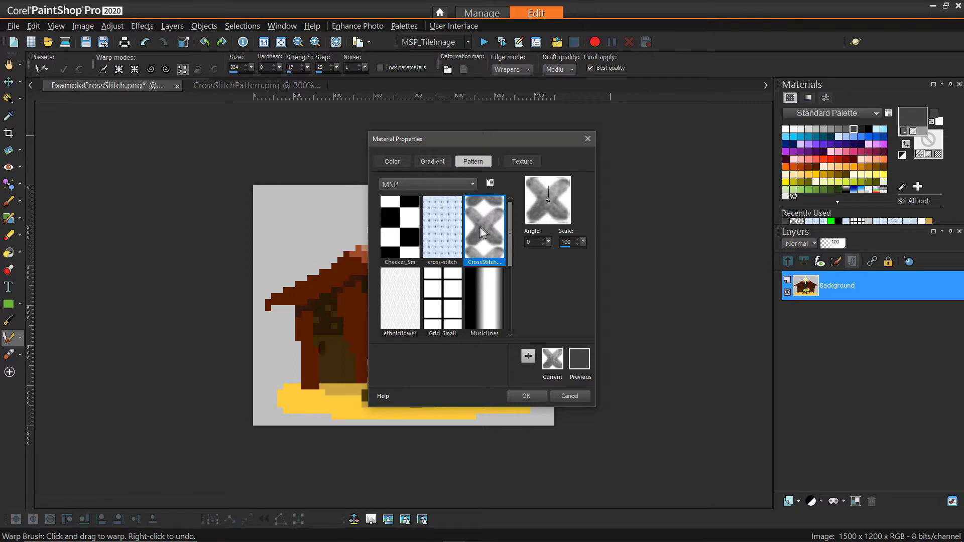
left_click(526, 396)
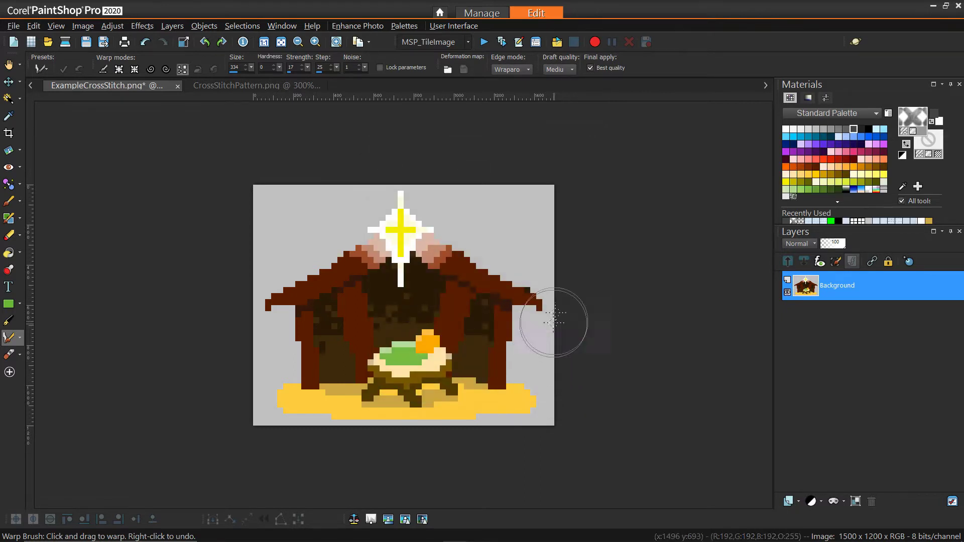
Add a new raster layer above the nativity image and flood fill it with the cross-stitch pattern
left_click(11, 254)
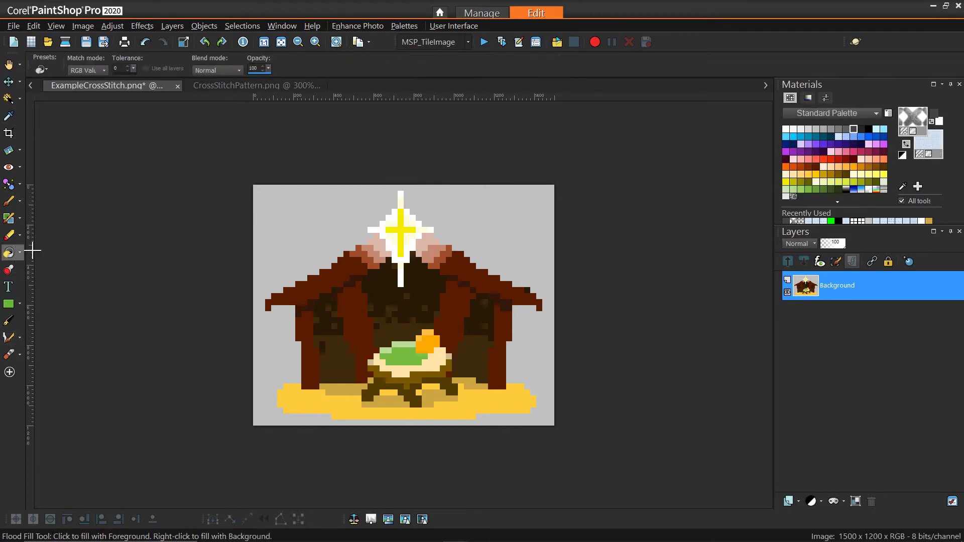
left_click(798, 501)
left_click(807, 416)
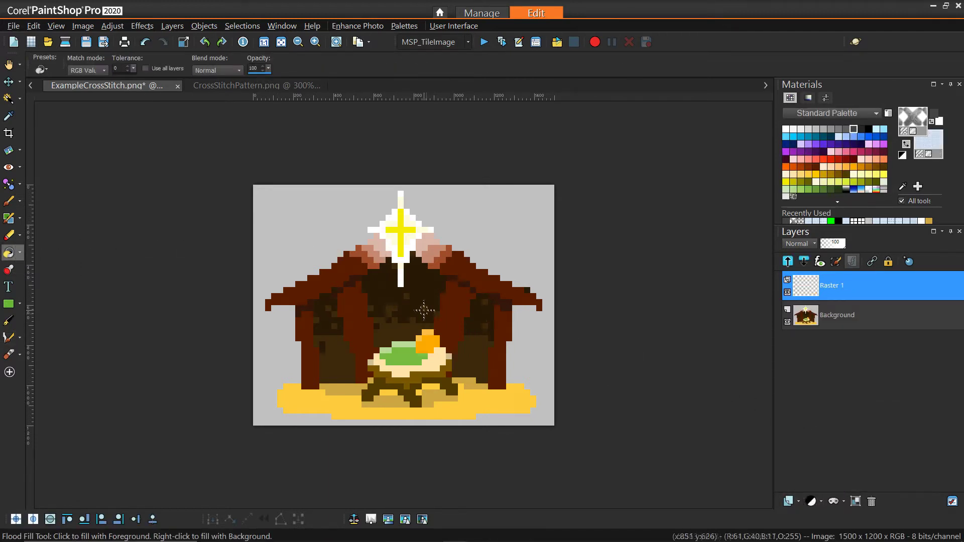
left_click(424, 312)
scroll(467, 285, "up", 2)
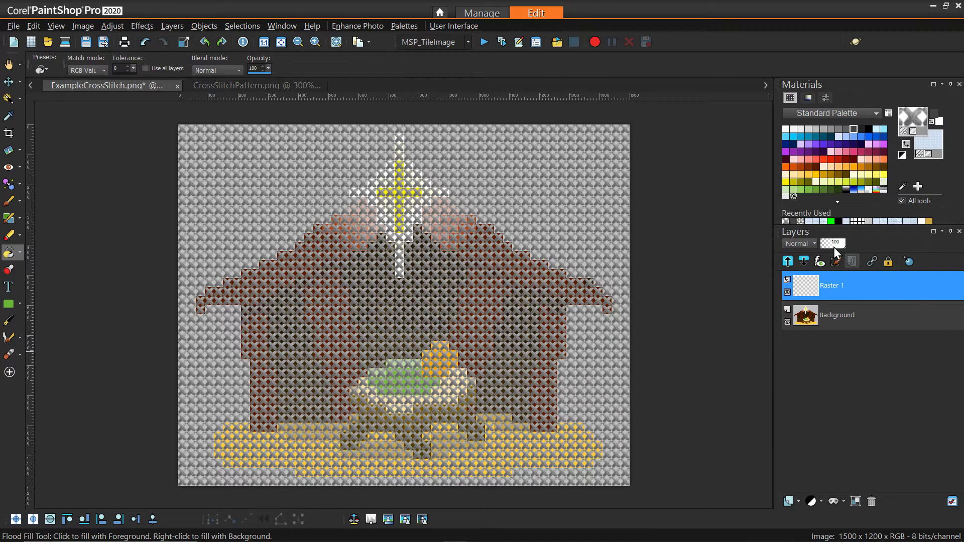
Add an empty raster layer directly above the background layer
left_click(847, 315)
left_click(799, 500)
left_click(800, 414)
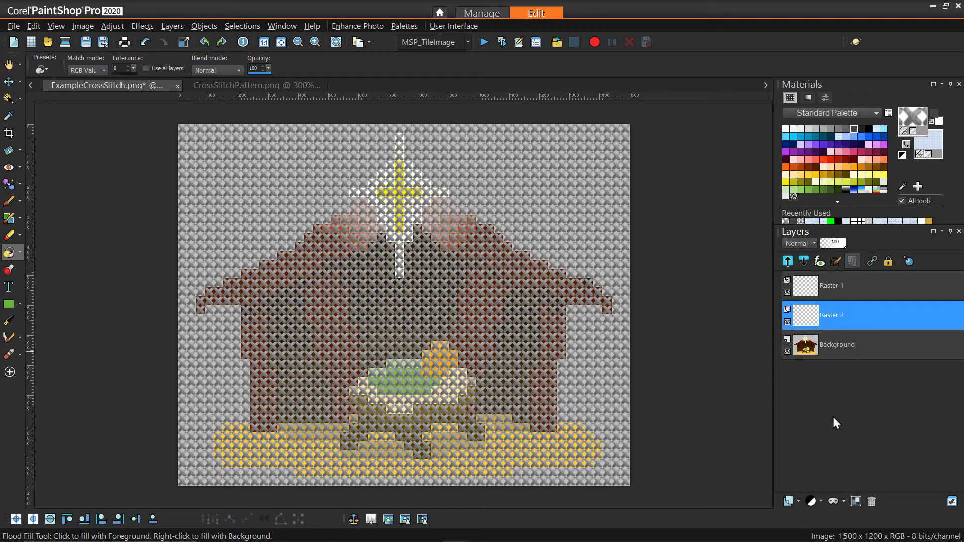
Promote the background layer to a raster layer and move it above the empty Raster 2 layer
right_click(827, 345)
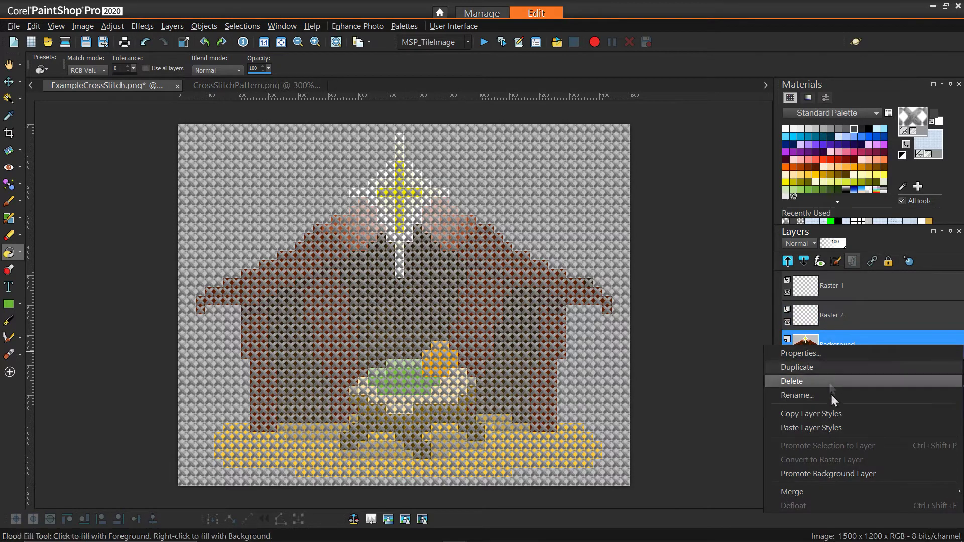
left_click(841, 474)
left_click_drag(840, 328, 838, 321)
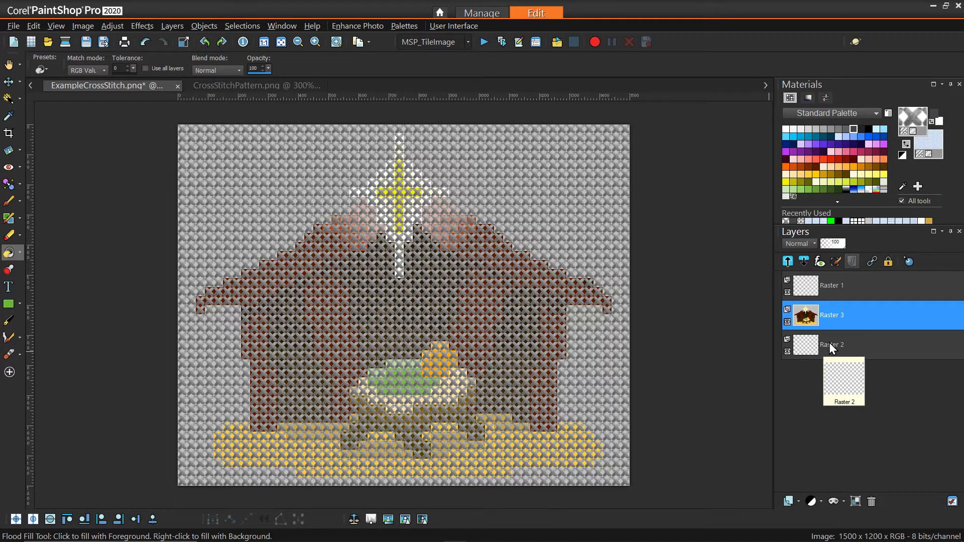
Hide the stitch pattern and nativity layers, and flood fill Raster 2 with light peach
left_click(787, 322)
left_click(787, 291)
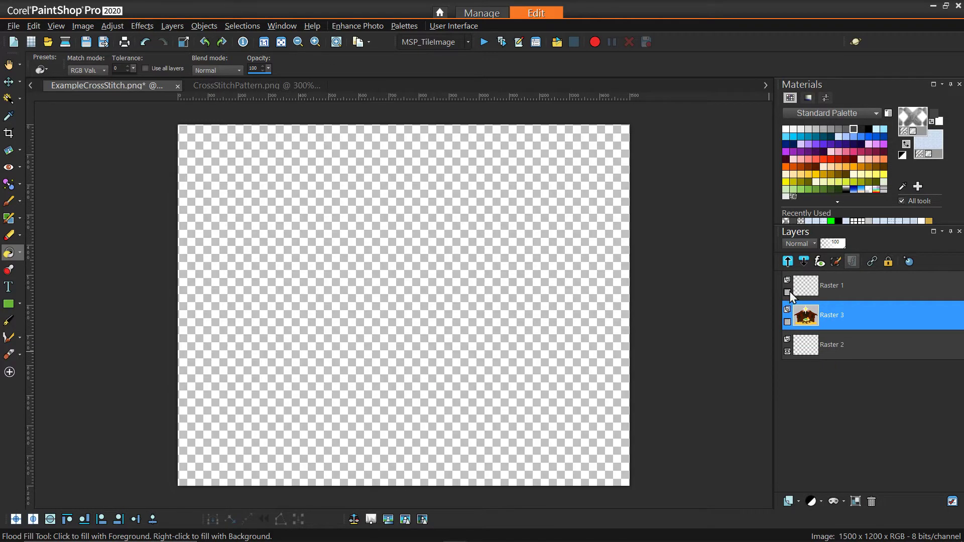
left_click(842, 348)
left_click(794, 174)
left_click(523, 241)
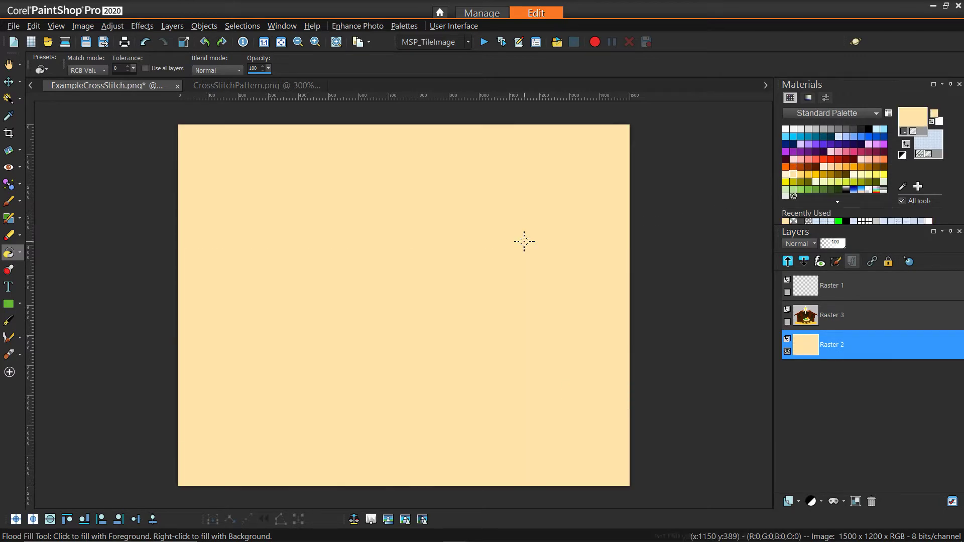
Show the nativity layer, select its grey backdrop with the Magic Wand, and add a mask that hides the selection
left_click(788, 322)
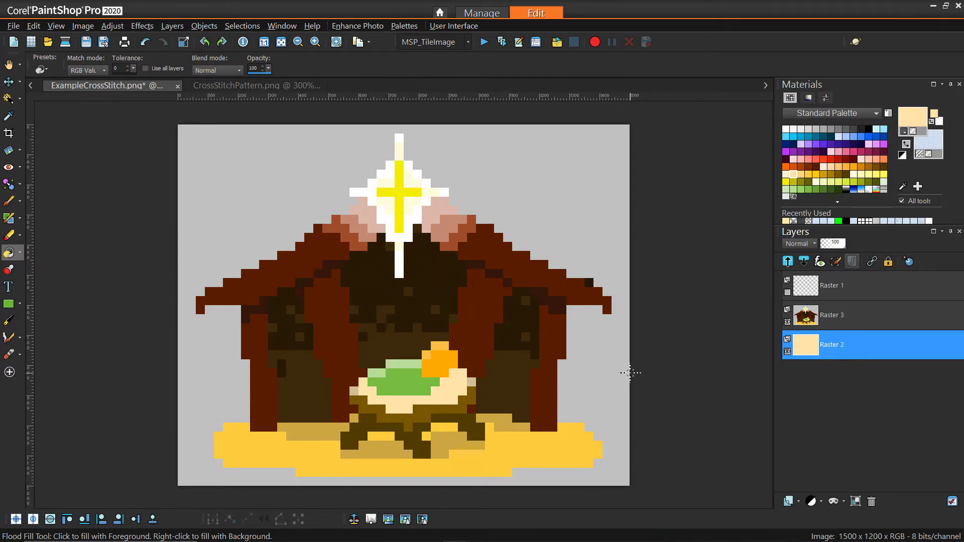
left_click(9, 98)
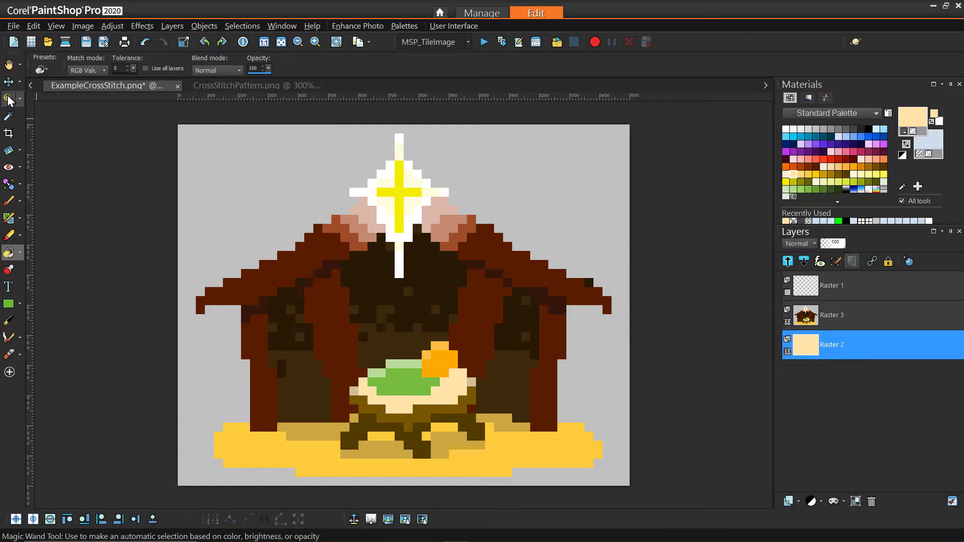
left_click(858, 319)
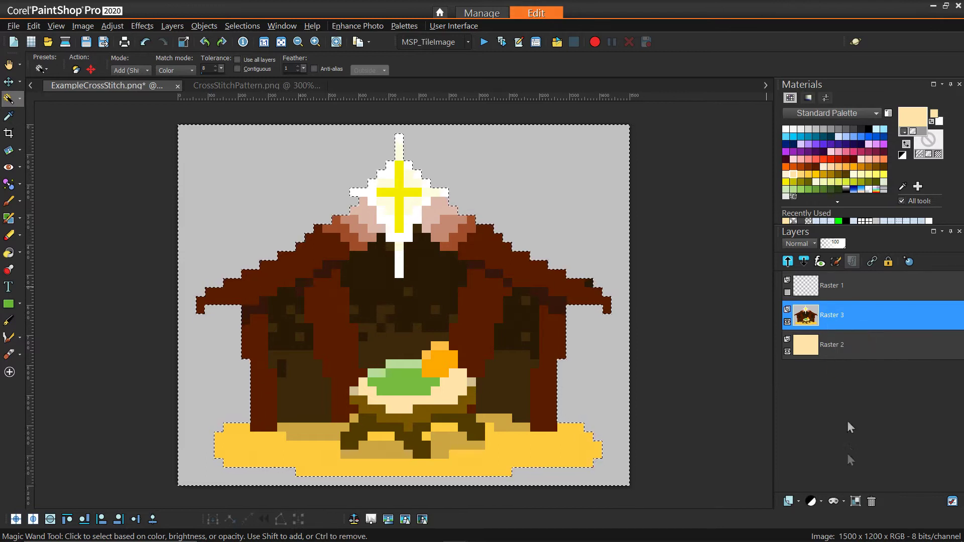
left_click(844, 501)
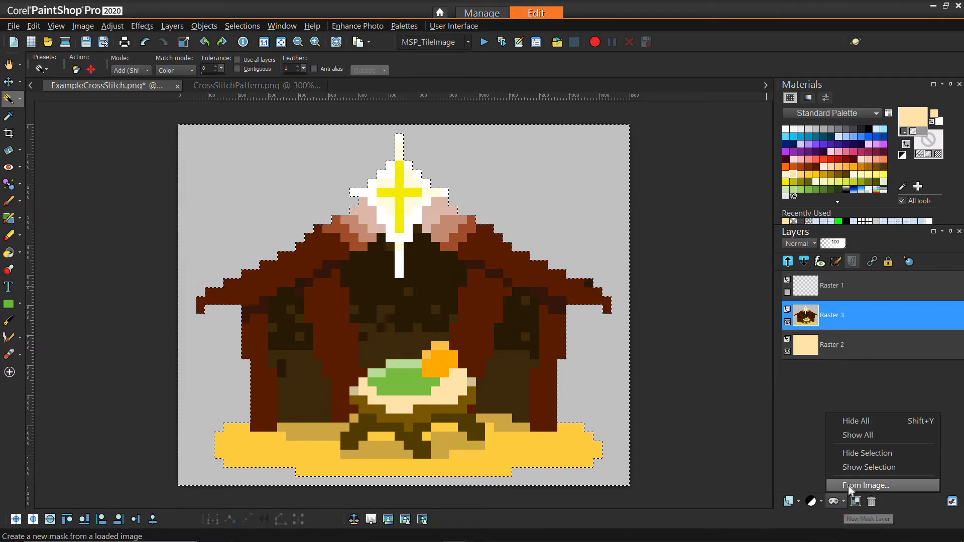
left_click(853, 451)
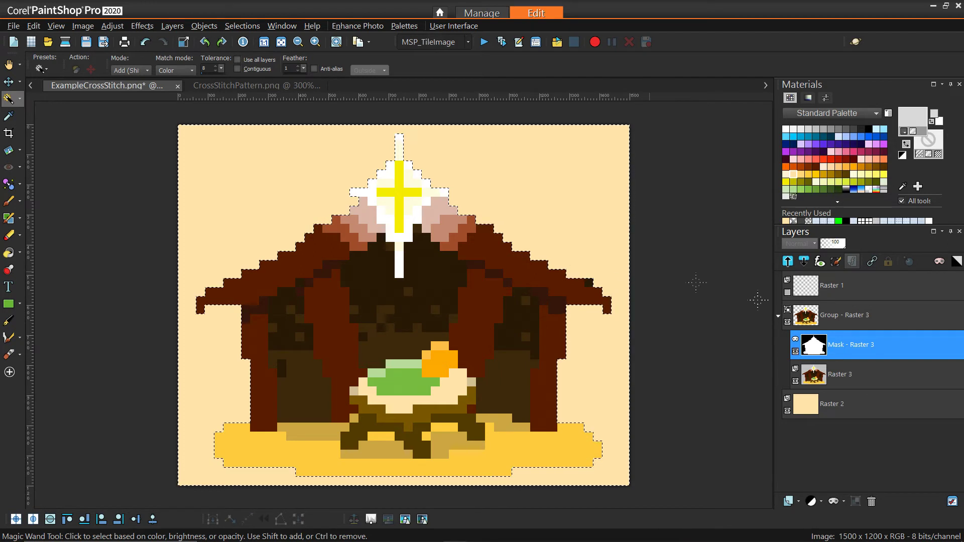
Show the Raster 1 stitch layer and move it into the masked group between the mask and Raster 3
mouse_move(862, 375)
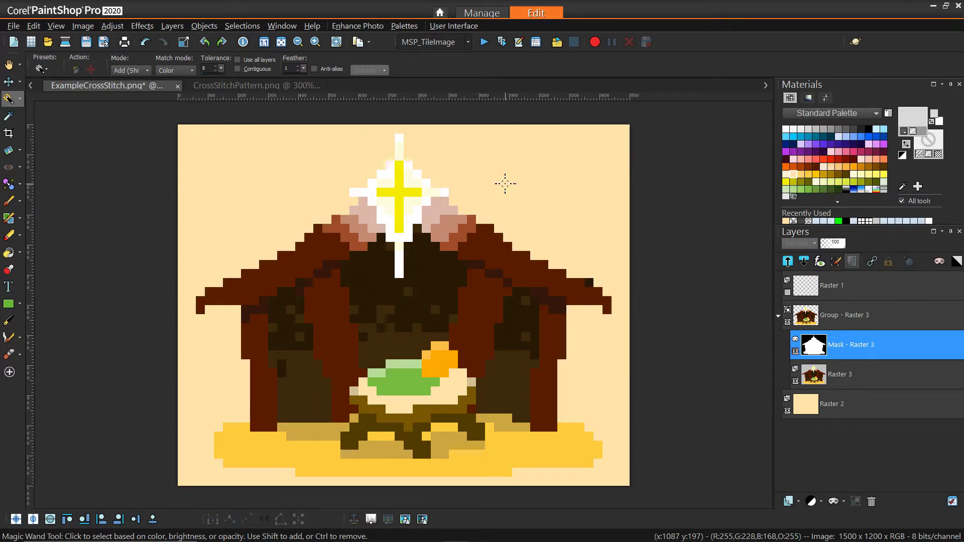
left_click(787, 292)
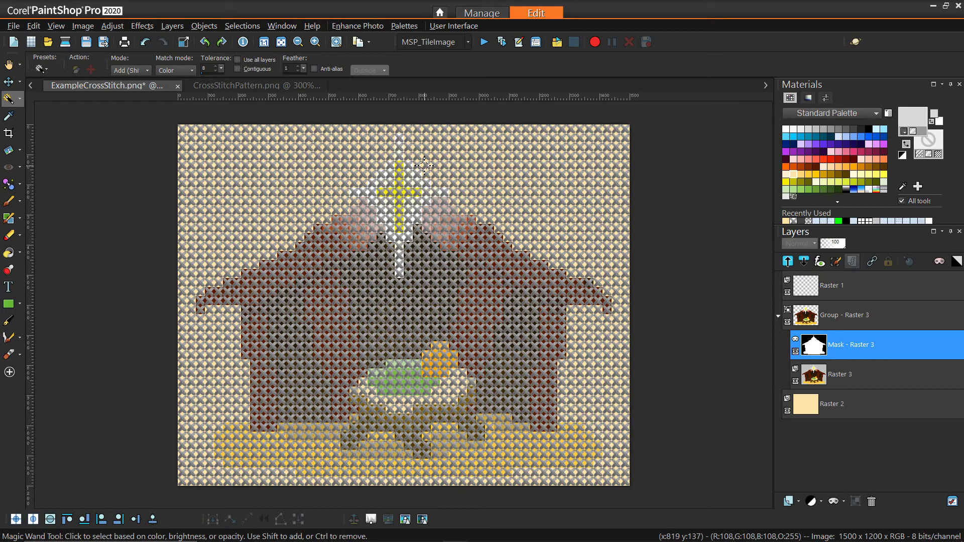
left_click_drag(828, 288, 837, 340)
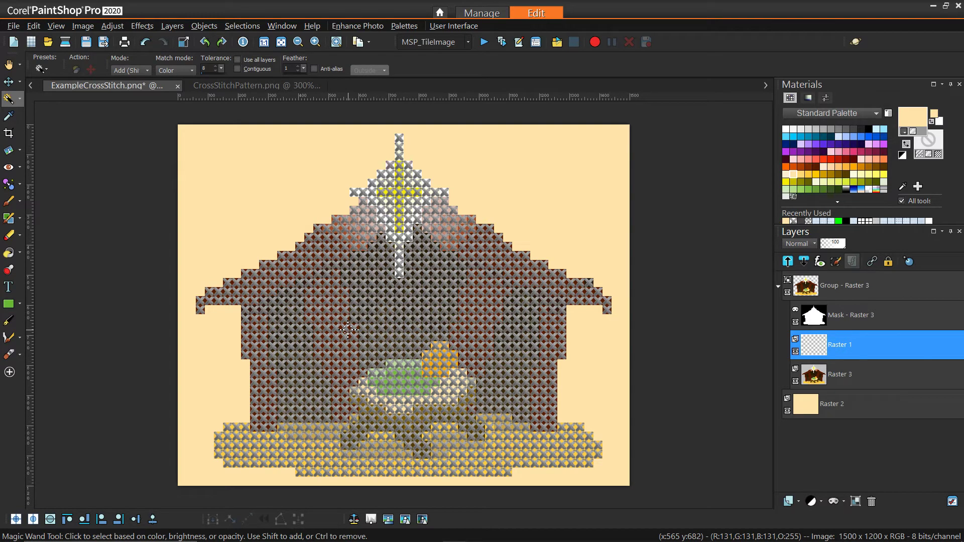
Hide the Mask - Raster 3, Raster 3 and Raster 2 layers so only the stitch pattern shows
left_click(796, 323)
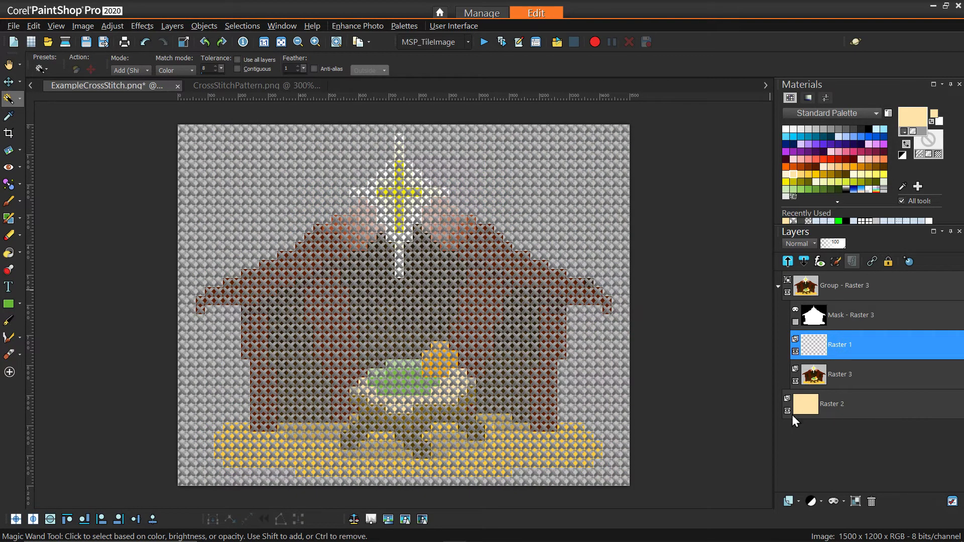
left_click(795, 380)
mouse_move(814, 381)
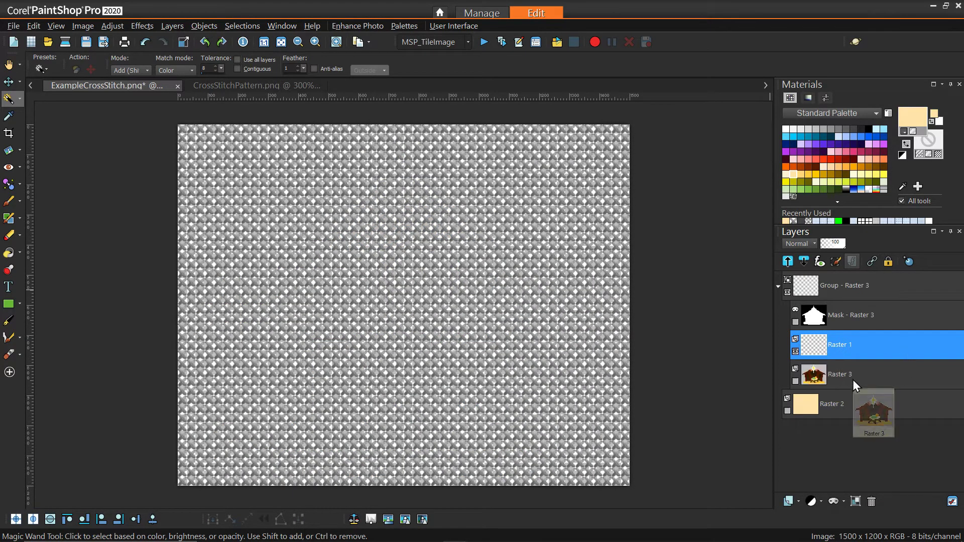
Add a mask to Raster 3 from the ExampleCrossStitch.png image, based on source opacity without inverting the mask data
left_click(851, 376)
mouse_move(851, 377)
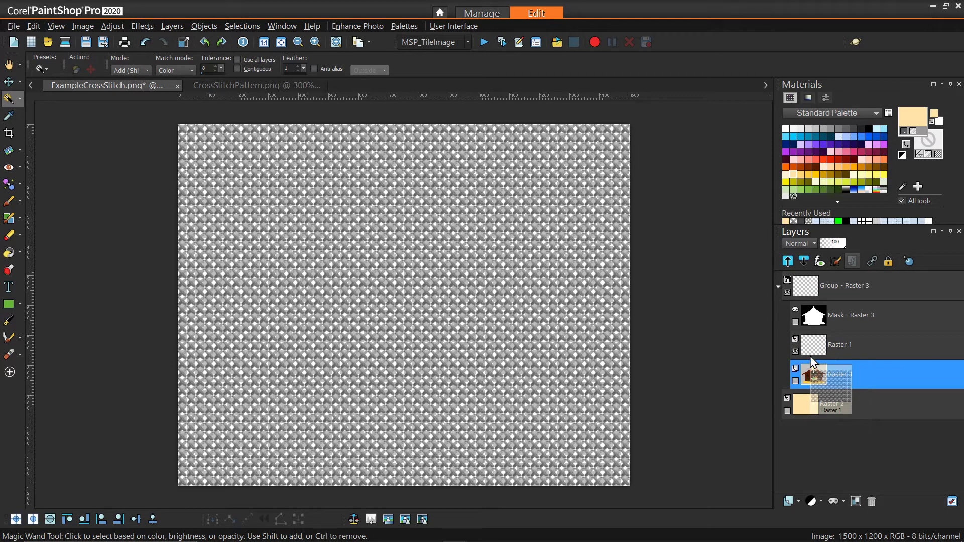
left_click(844, 502)
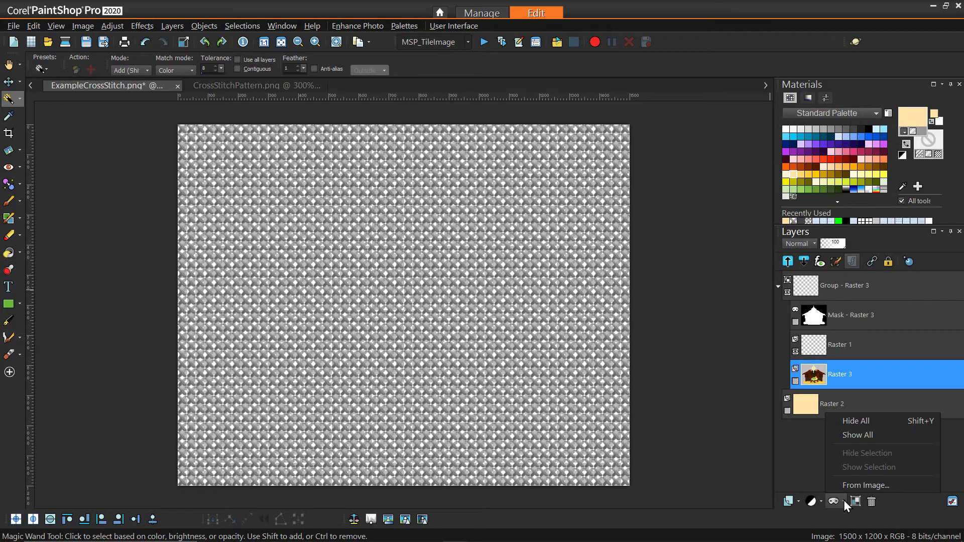
left_click(851, 485)
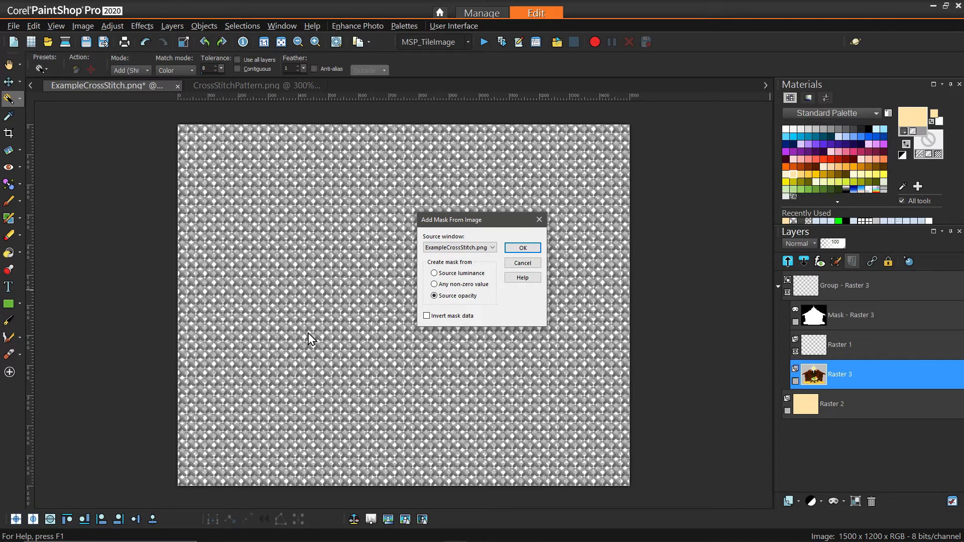
left_click(523, 248)
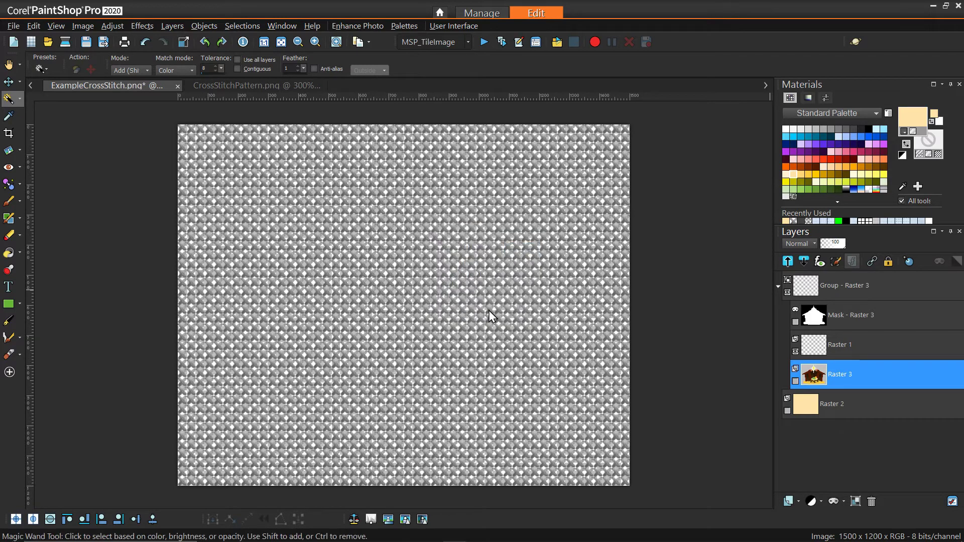
Hide the Raster 1 stitch layer and show Raster 3, the nativity-shaped mask and the peach Raster 2 background
left_click(834, 347)
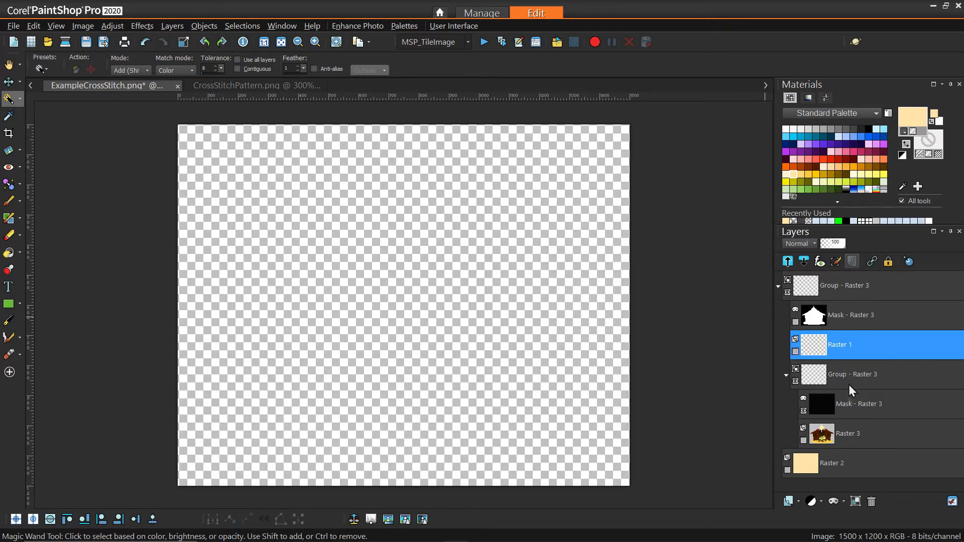
left_click(804, 440)
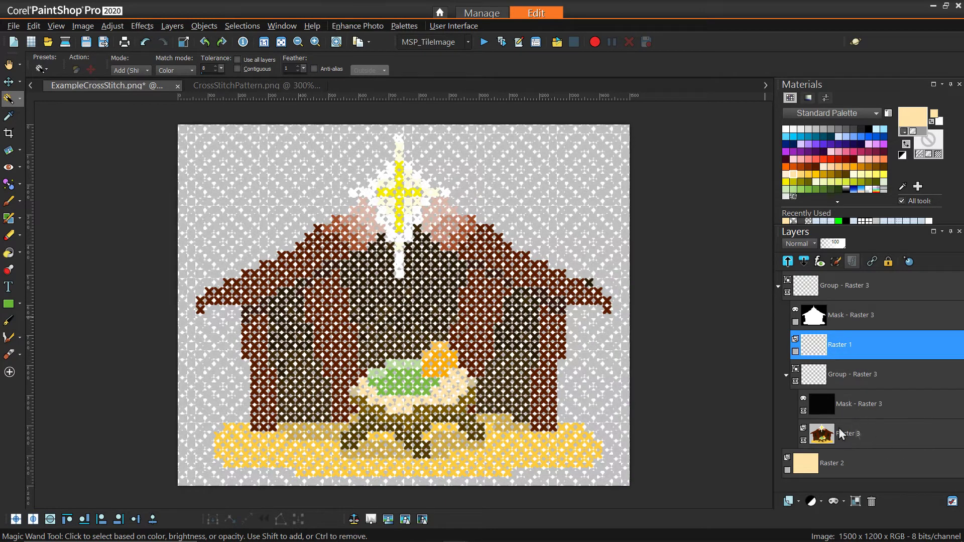
mouse_move(861, 444)
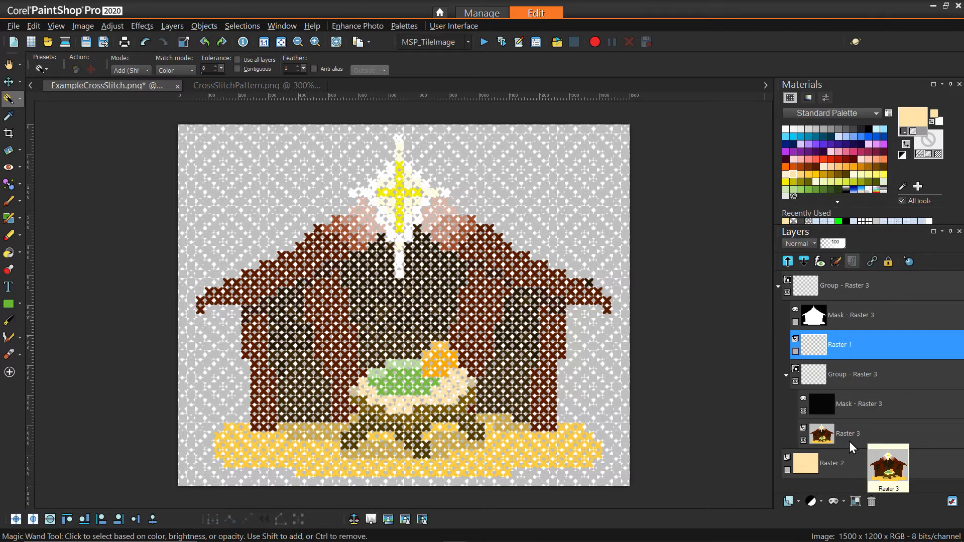
left_click(795, 324)
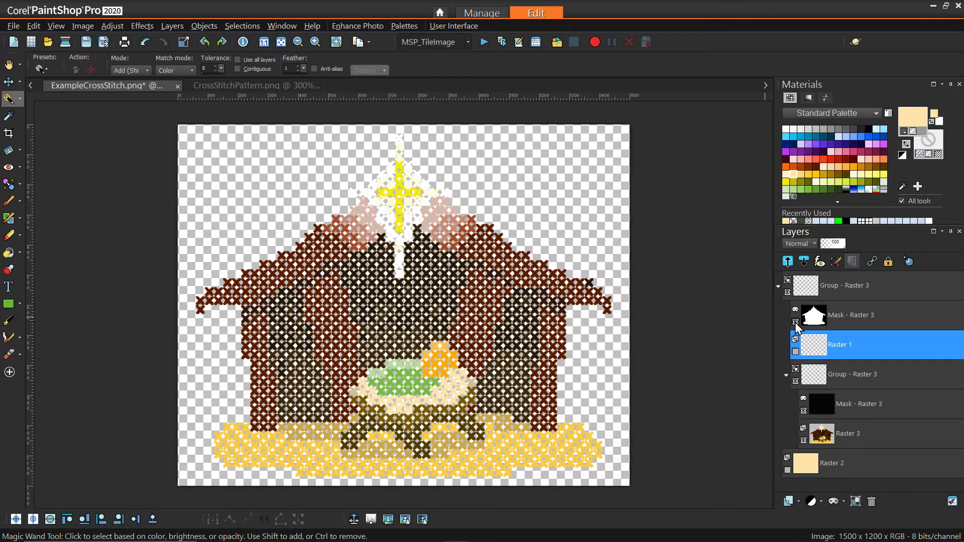
left_click(787, 470)
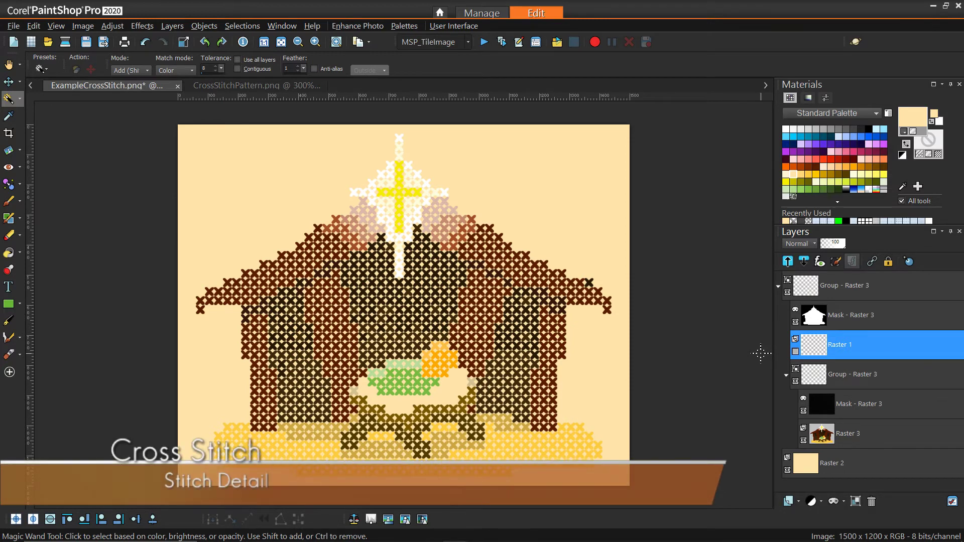
Show the Raster 1 stitch layer and move it into the nested group between its mask and Raster 3
left_click(795, 351)
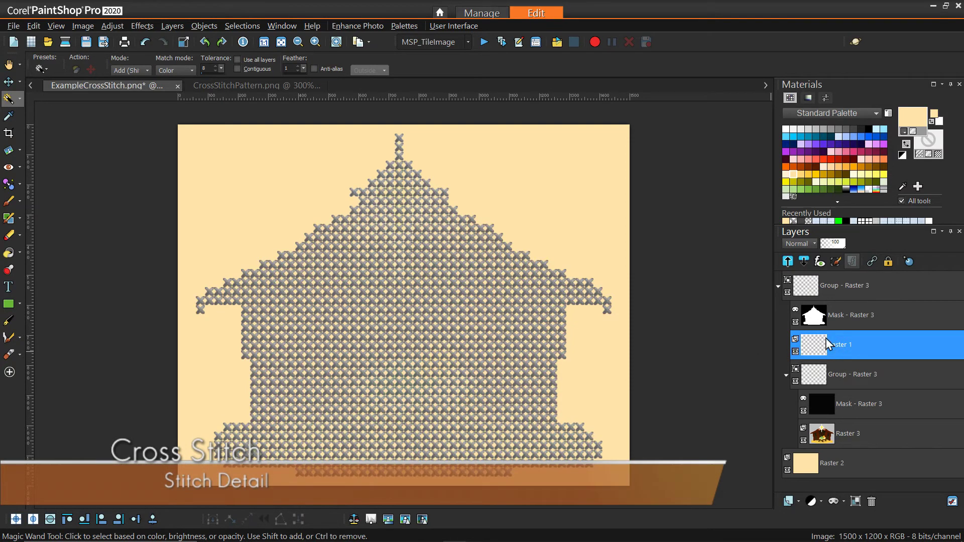
left_click_drag(839, 354, 849, 421)
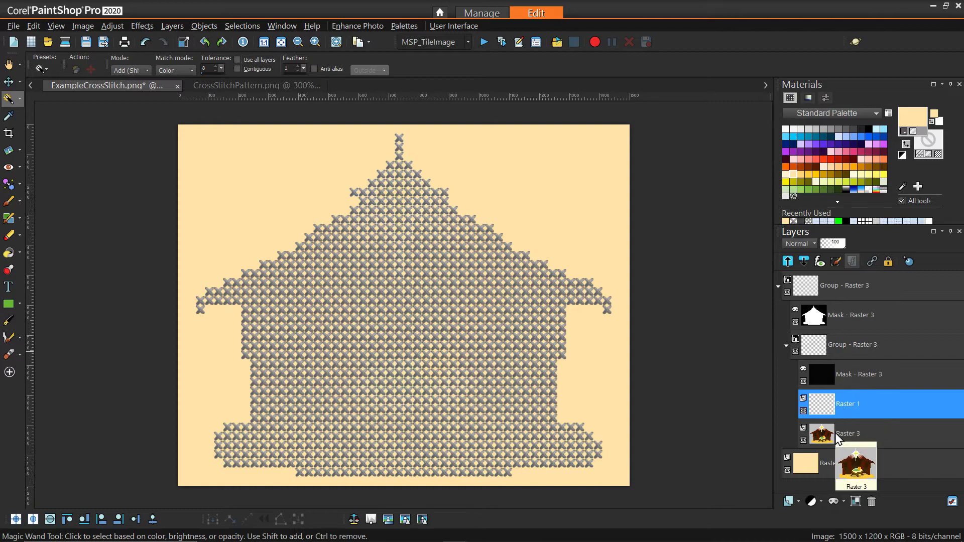
scroll(494, 296, "up", 4)
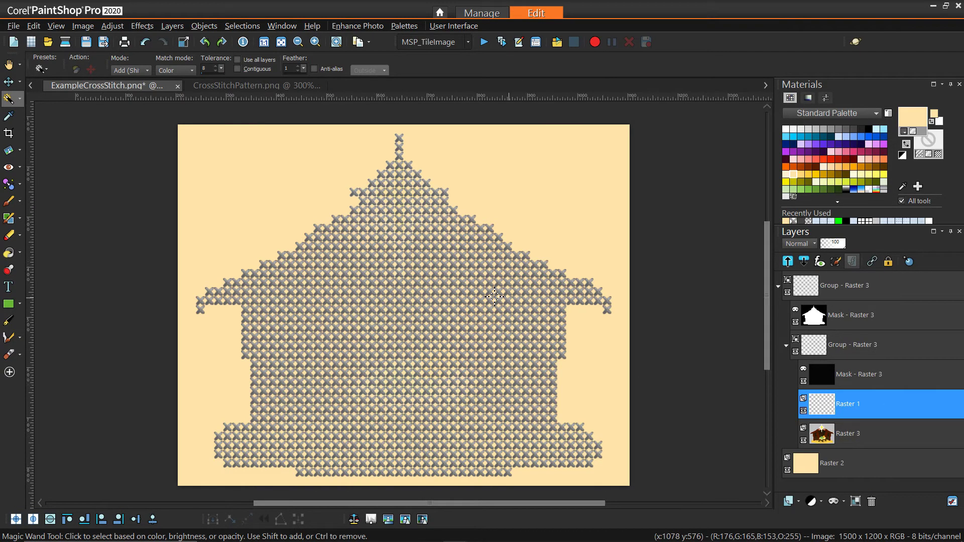
scroll(494, 297, "up", 2)
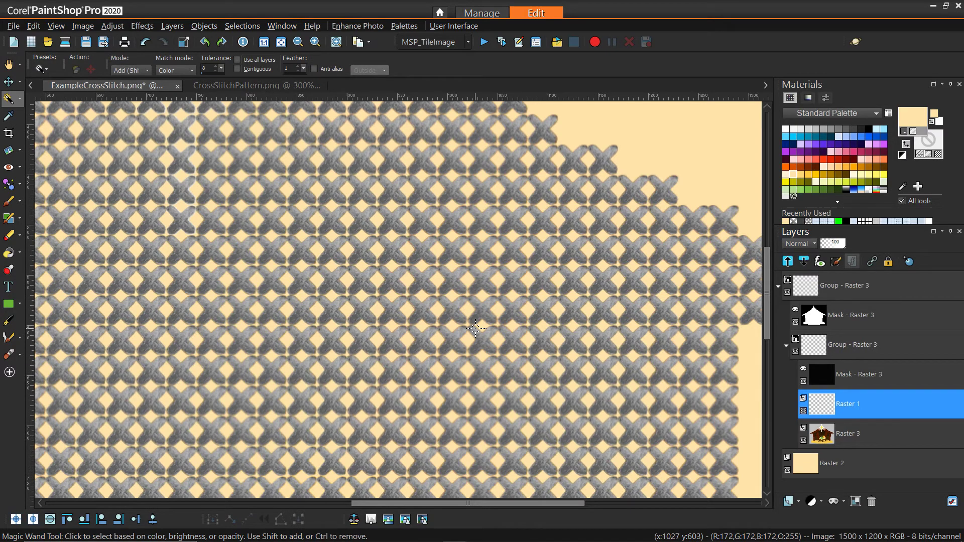
scroll(476, 331, "down", 2)
scroll(475, 331, "down", 3)
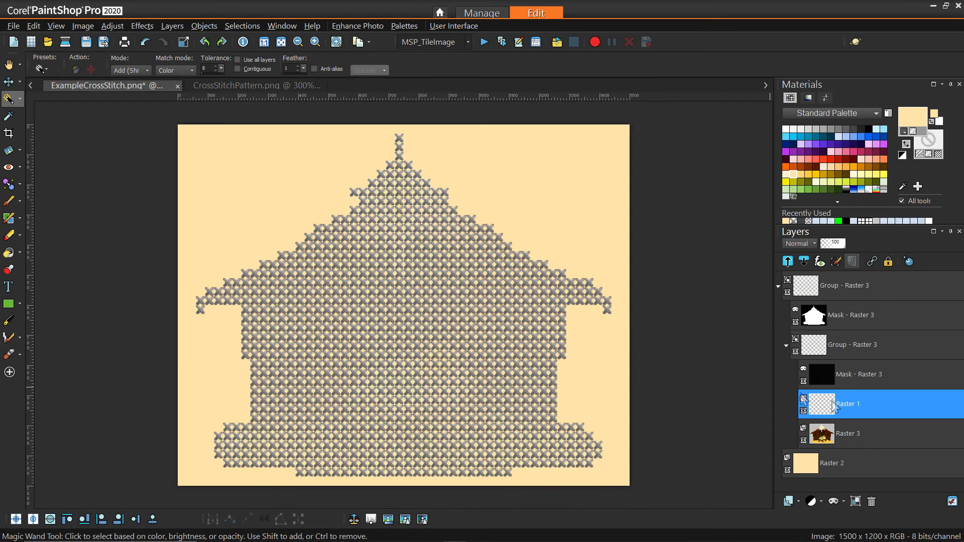
Set the Raster 1 layer's blend mode to Soft Light and inspect the stitches up close
mouse_move(830, 438)
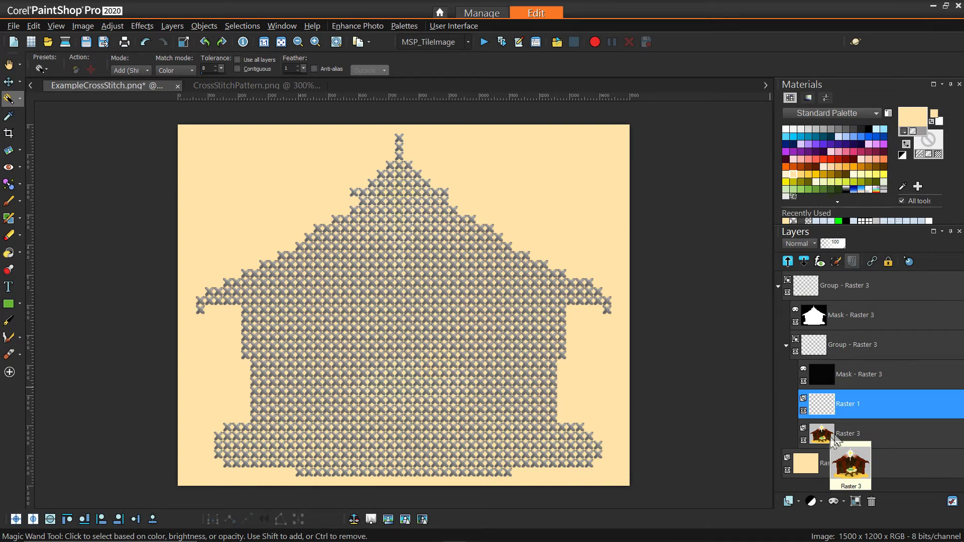
left_click(812, 244)
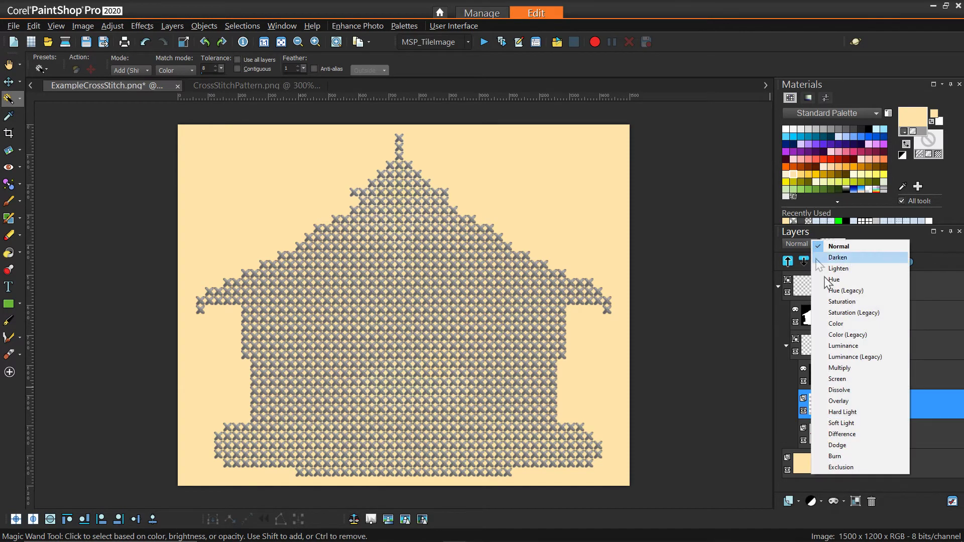
left_click(854, 423)
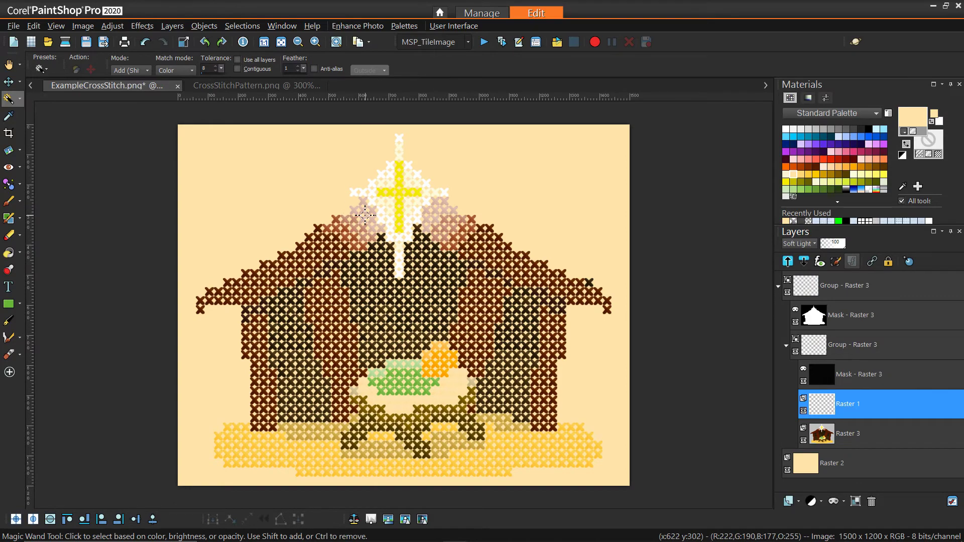
scroll(365, 215, "up", 4)
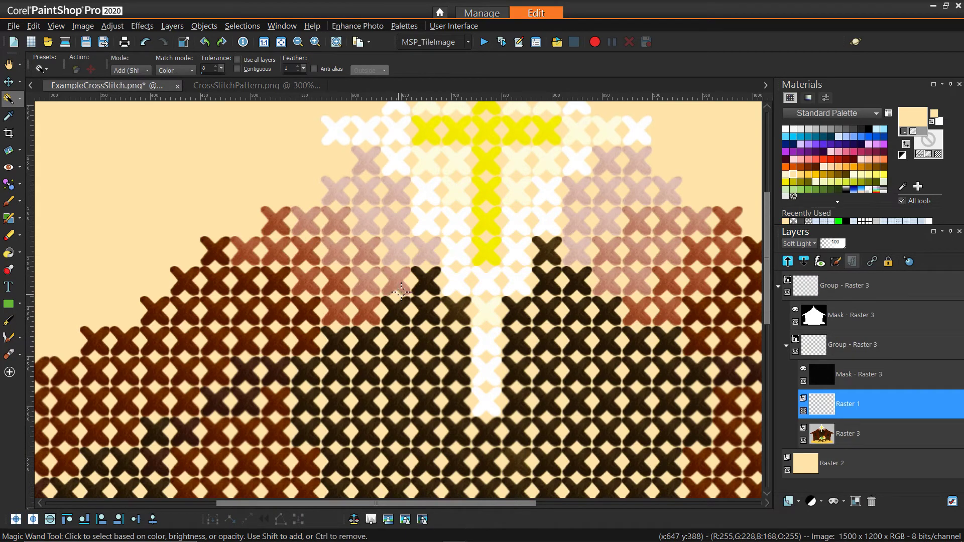
scroll(401, 292, "down", 4)
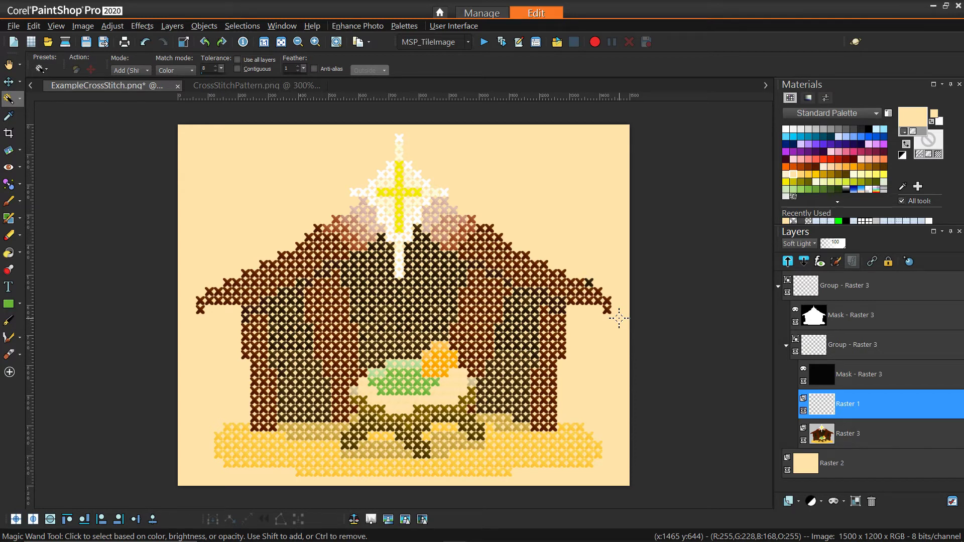
Sharpen Raster 1 with Unsharp Mask at radius 11.89, strength 50 and clipping 5
mouse_move(891, 409)
left_click(112, 27)
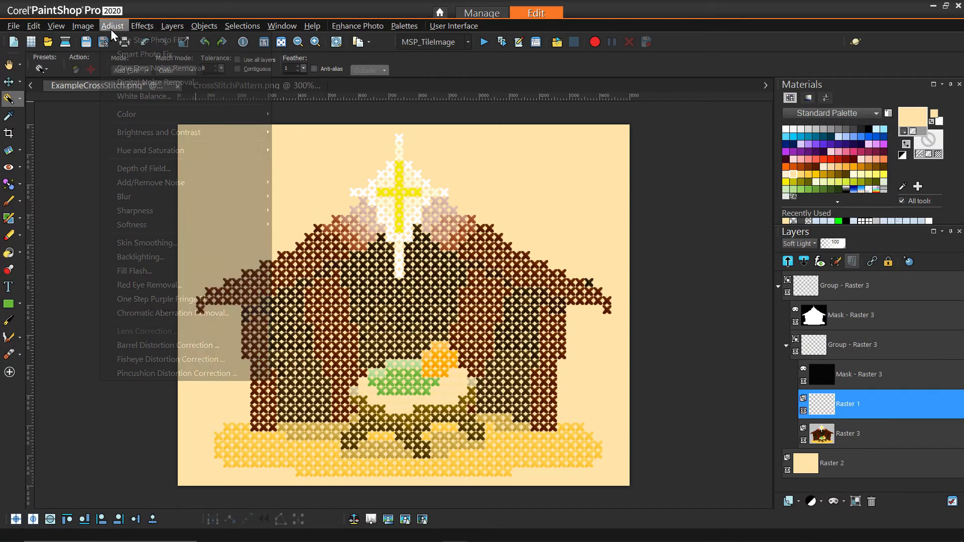
mouse_move(192, 209)
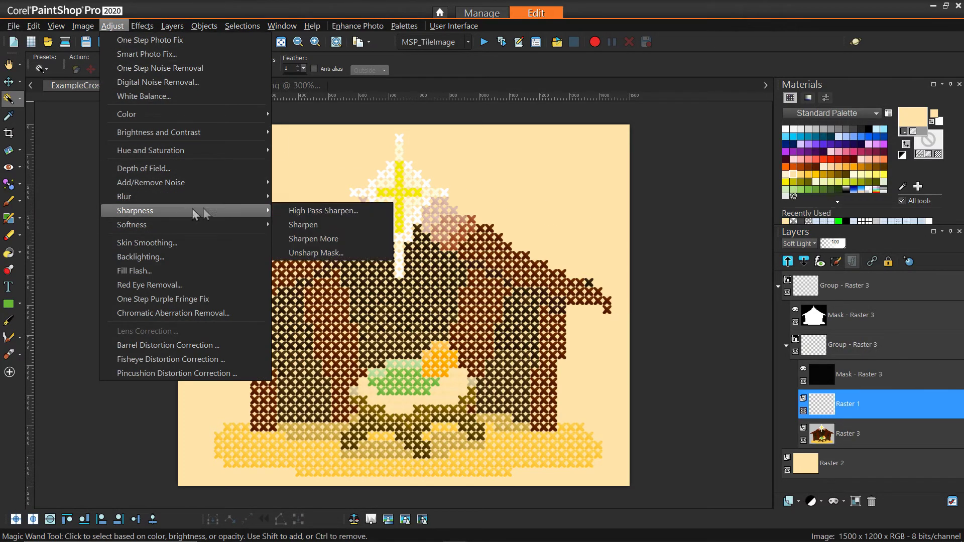
left_click(315, 252)
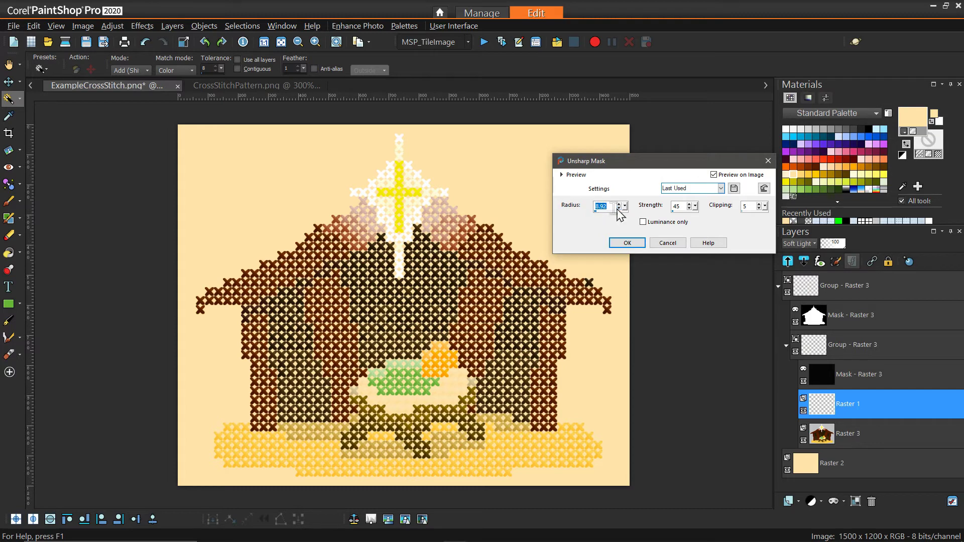
left_click_drag(626, 207, 634, 214)
left_click_drag(693, 209, 691, 219)
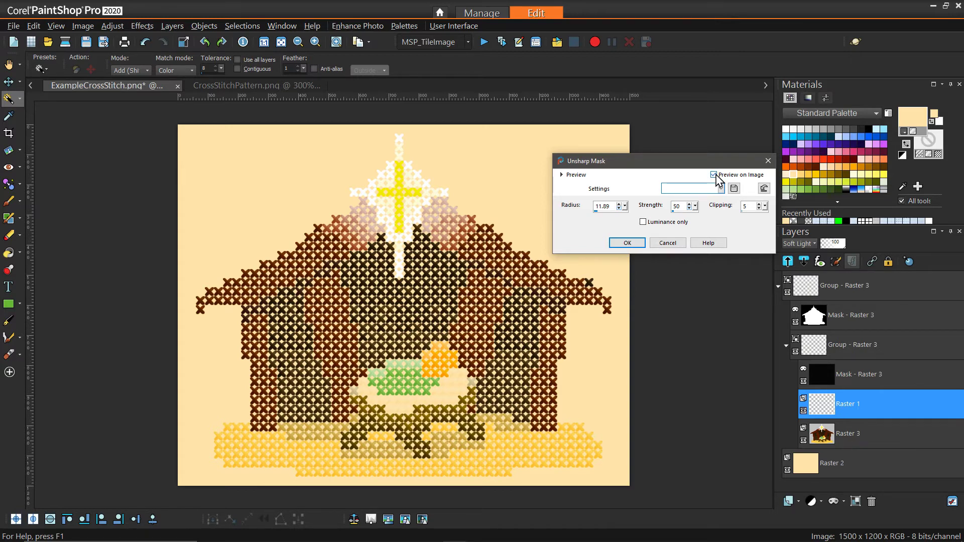
left_click(627, 243)
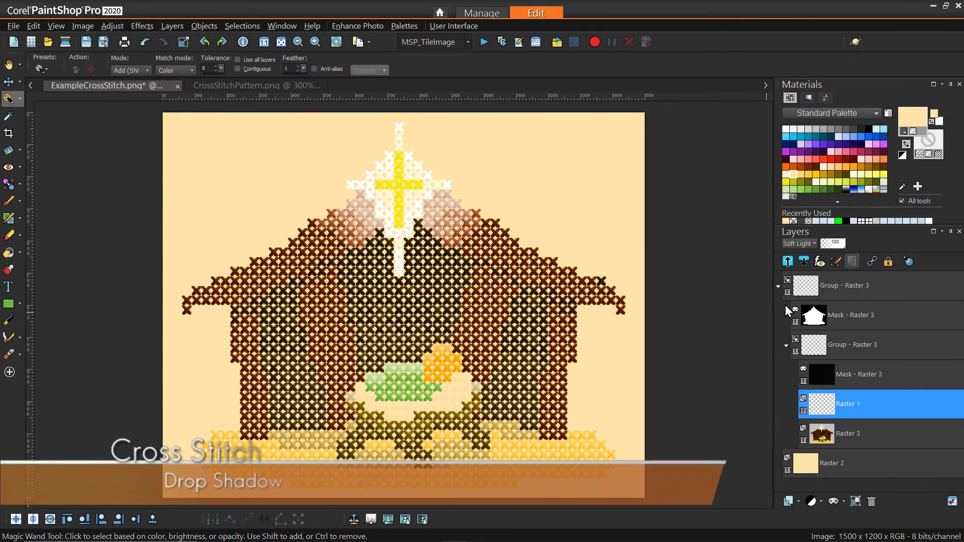
Collapse the outer Group - Raster 3, duplicate it and hide the original group
left_click(779, 287)
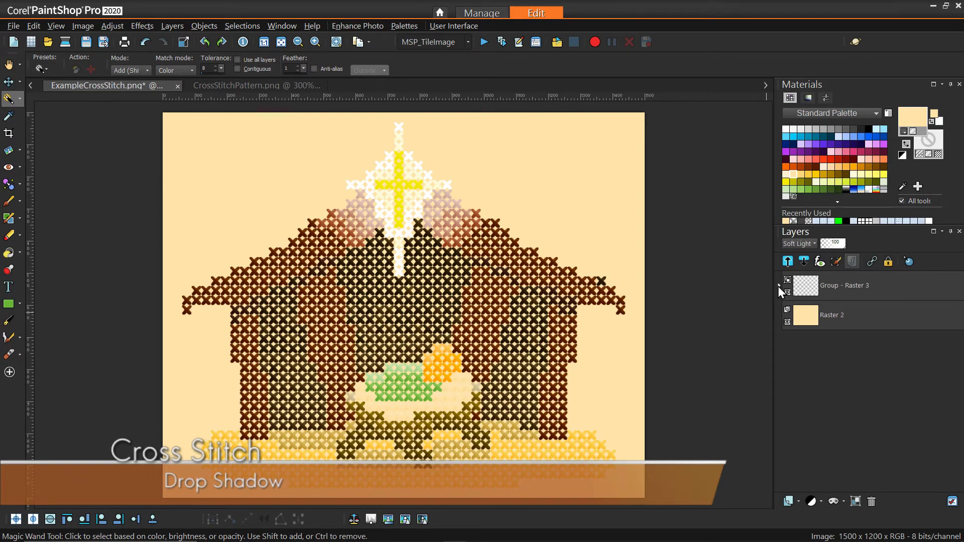
left_click(807, 290)
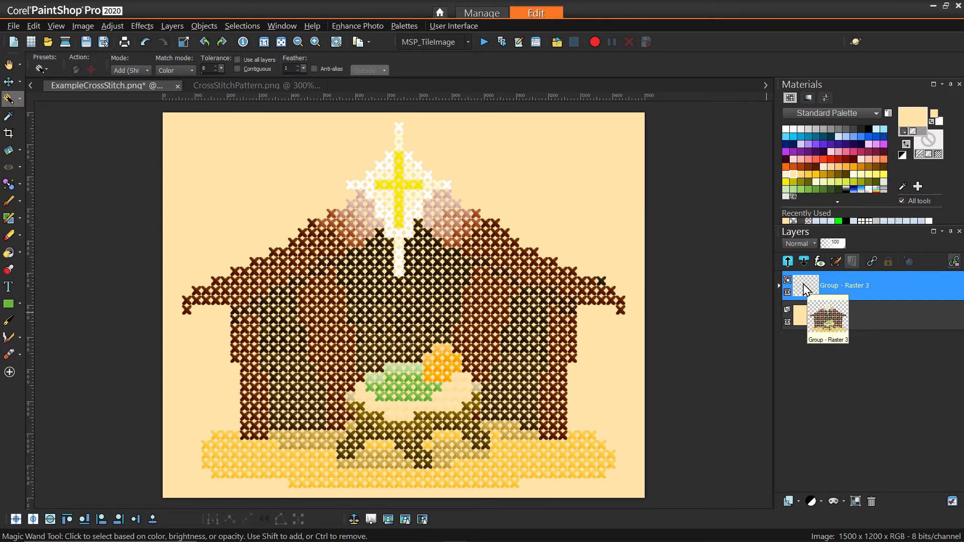
right_click(806, 288)
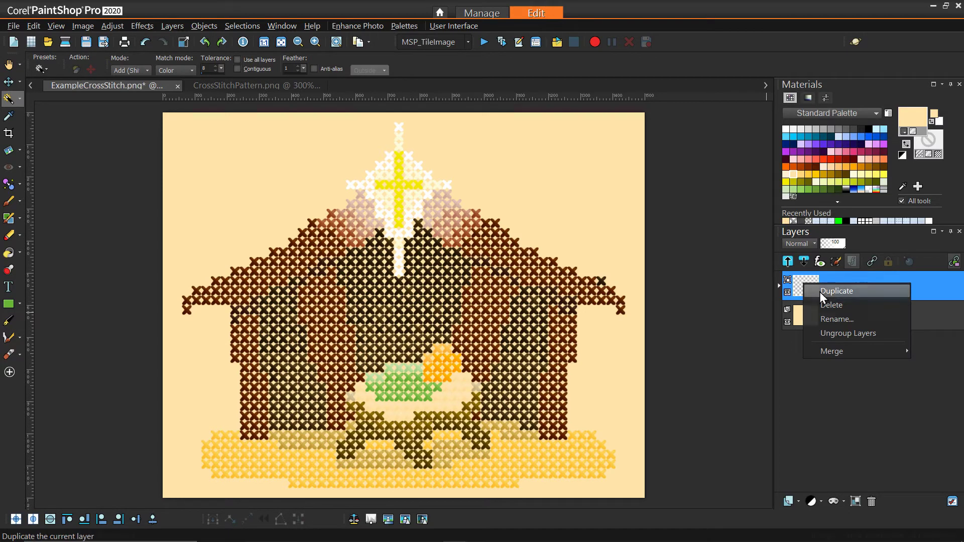
left_click(819, 290)
left_click(787, 322)
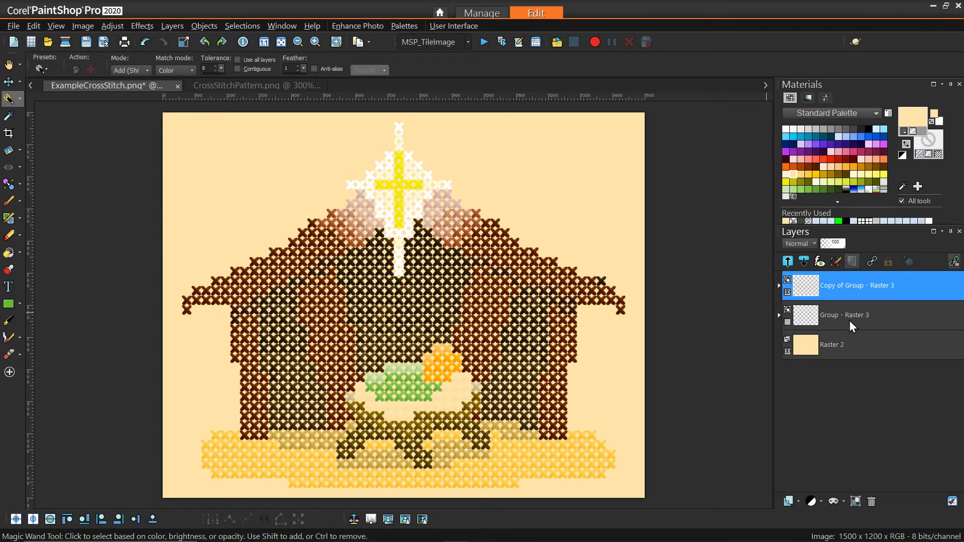
Merge the duplicated group into a single layer
right_click(829, 290)
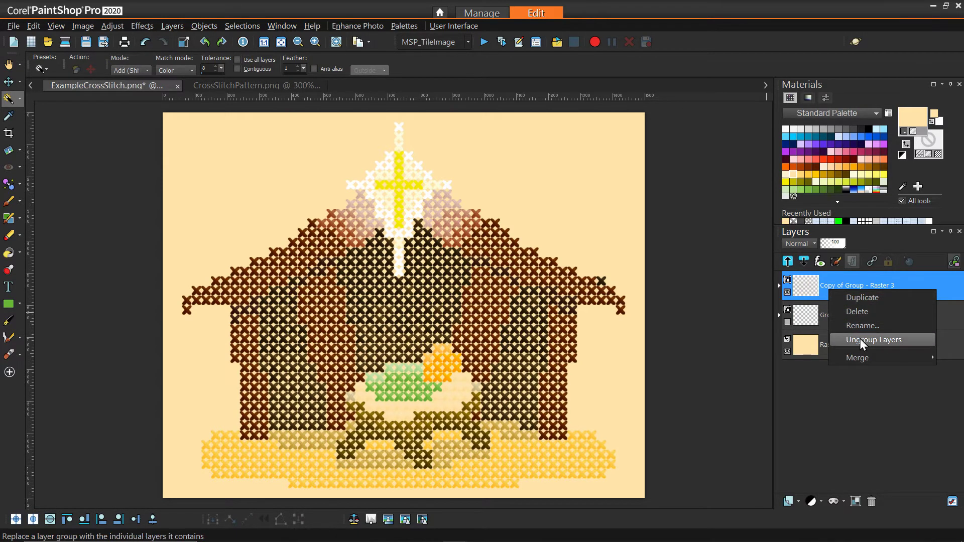
mouse_move(847, 364)
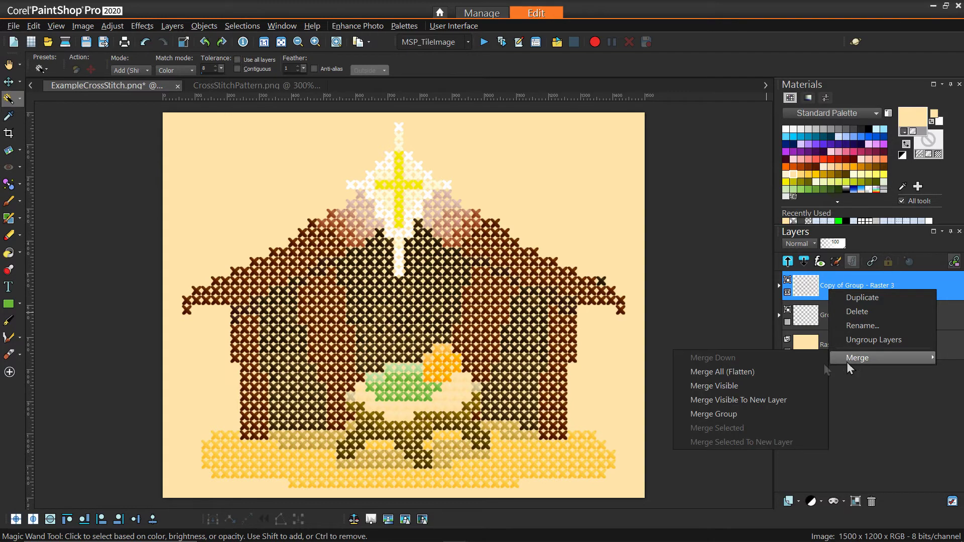
left_click(726, 414)
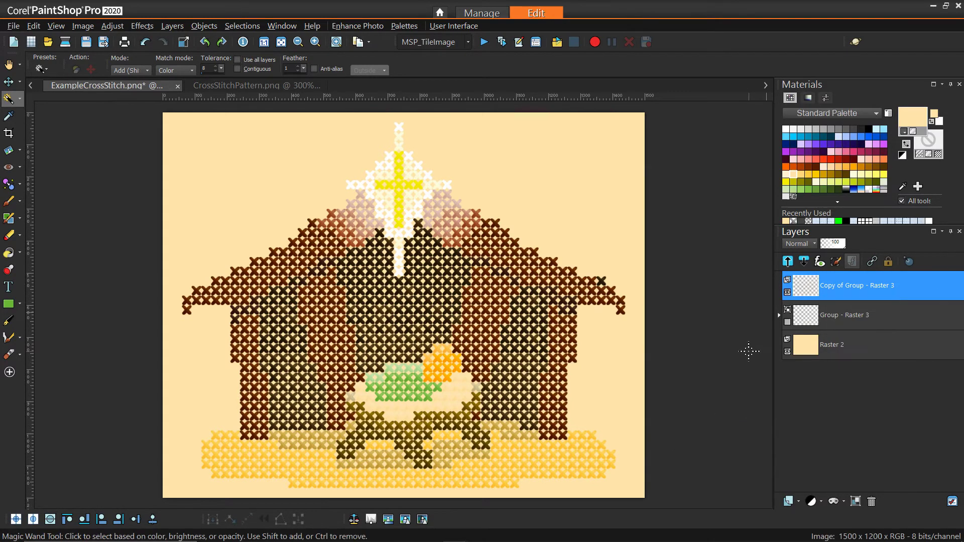
Load the JustAbove drop shadow preset in the Copy of Group - Raster 3 layer's properties and preview it on the image
left_click(910, 261)
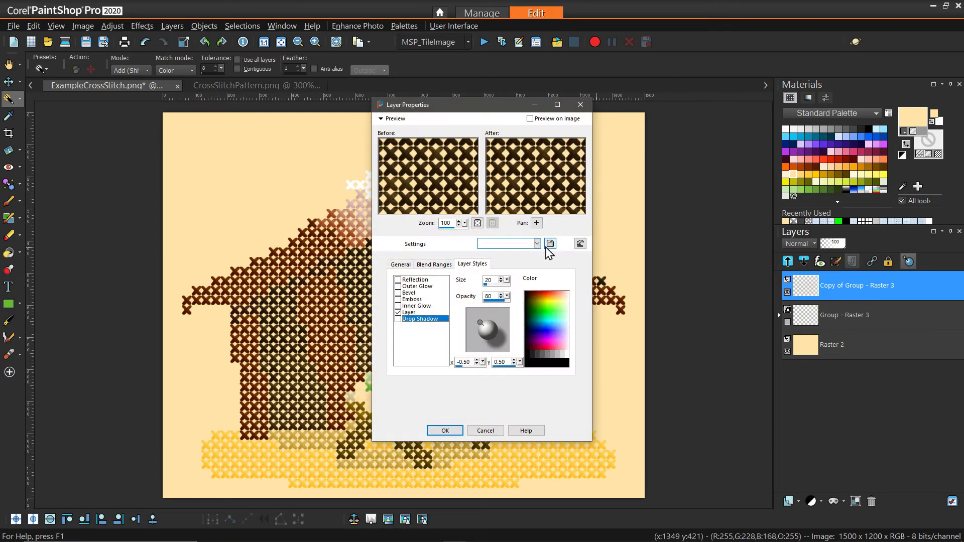
left_click(537, 244)
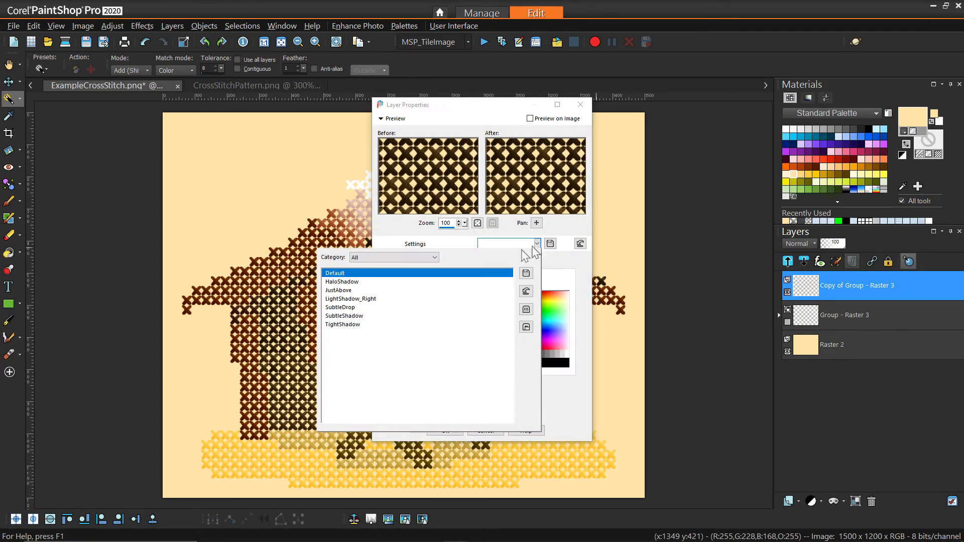
left_click(396, 294)
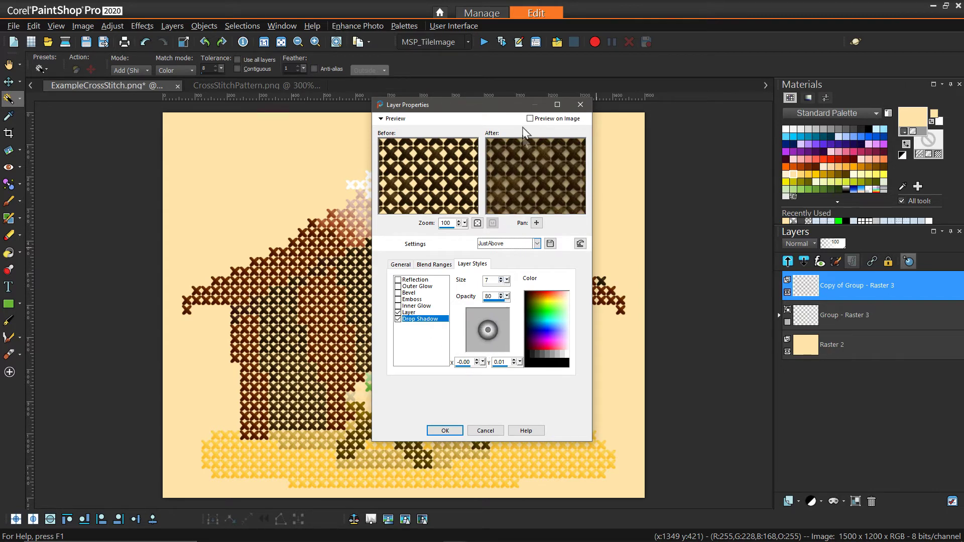
left_click_drag(524, 105, 747, 109)
left_click(753, 122)
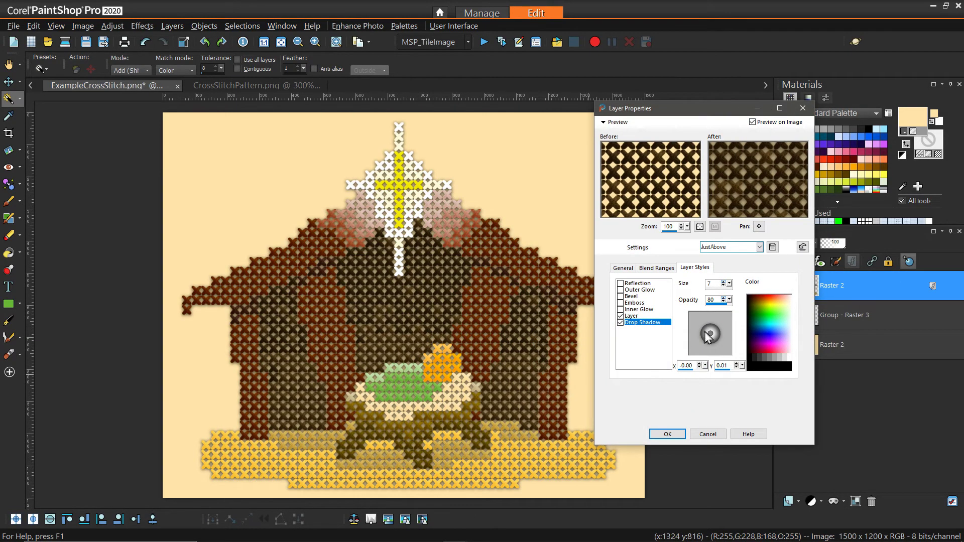
Reduce the drop shadow's opacity to 24, compare the image with and without the preview, and apply the layer style
left_click_drag(729, 300, 736, 304)
type("34")
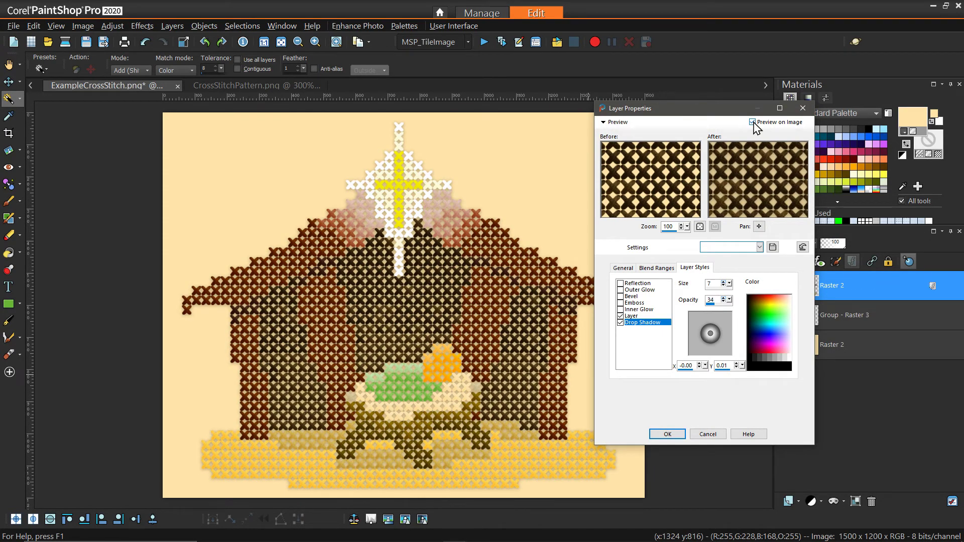
left_click_drag(729, 301, 724, 299)
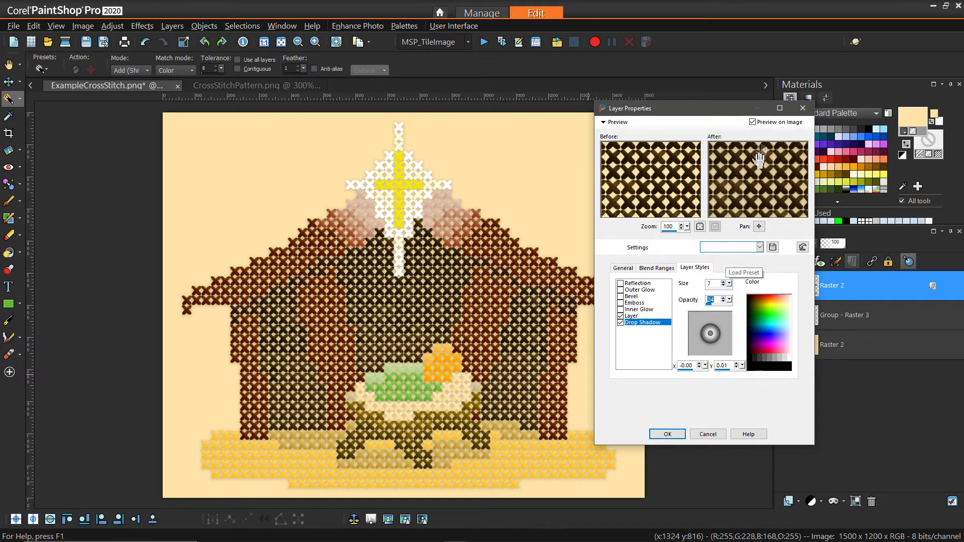
left_click(752, 122)
left_click(752, 122)
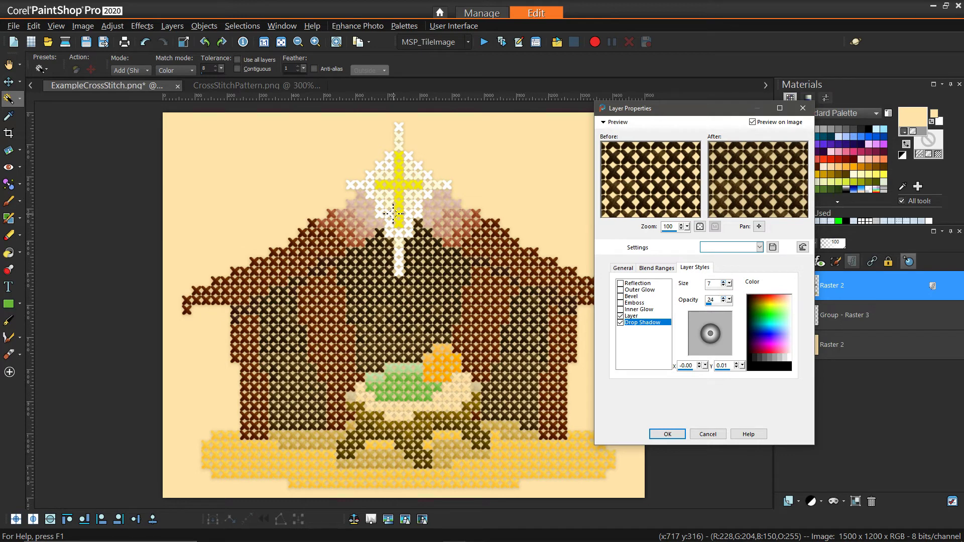
left_click(667, 434)
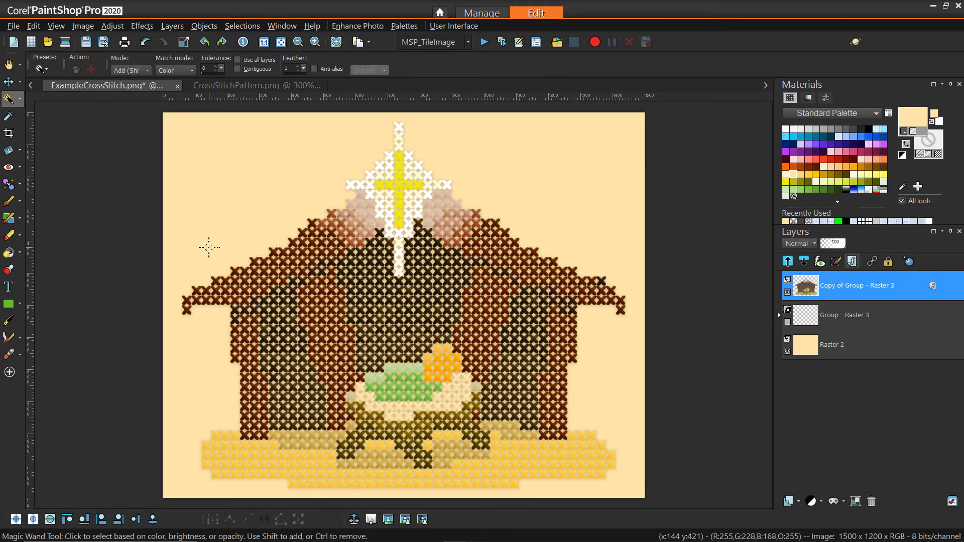
Enlarge the canvas to 2025 x 1620 pixels with the aspect ratio locked and the image centred
left_click(78, 24)
left_click(116, 101)
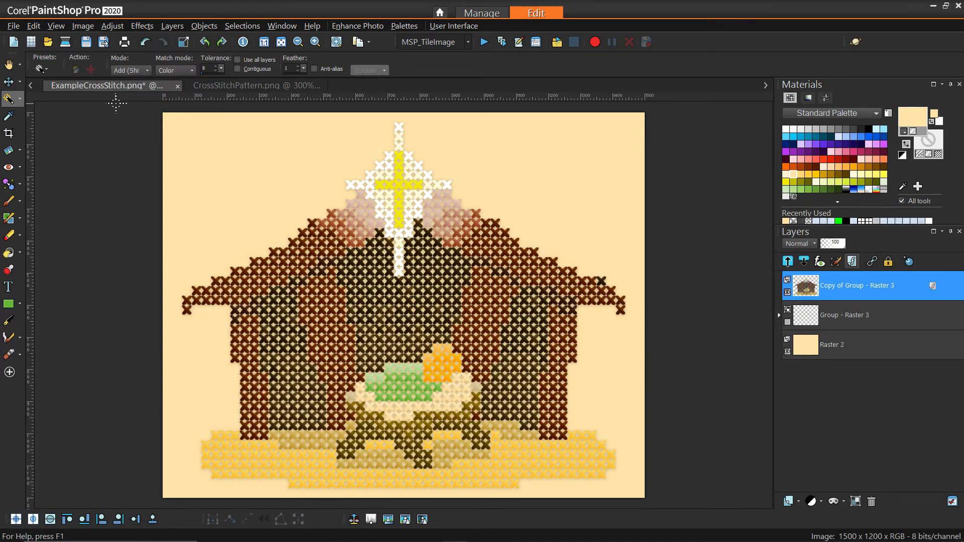
left_click(437, 332)
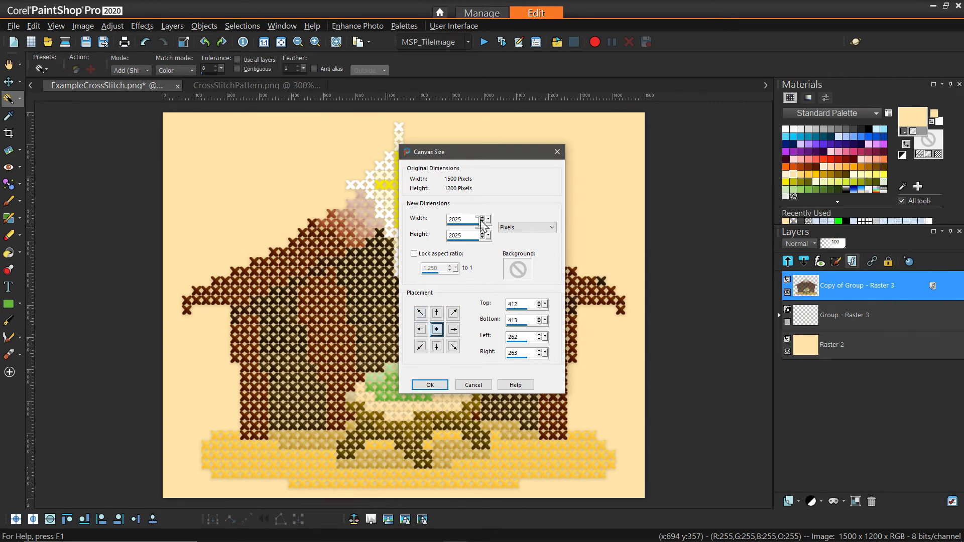
left_click(426, 254)
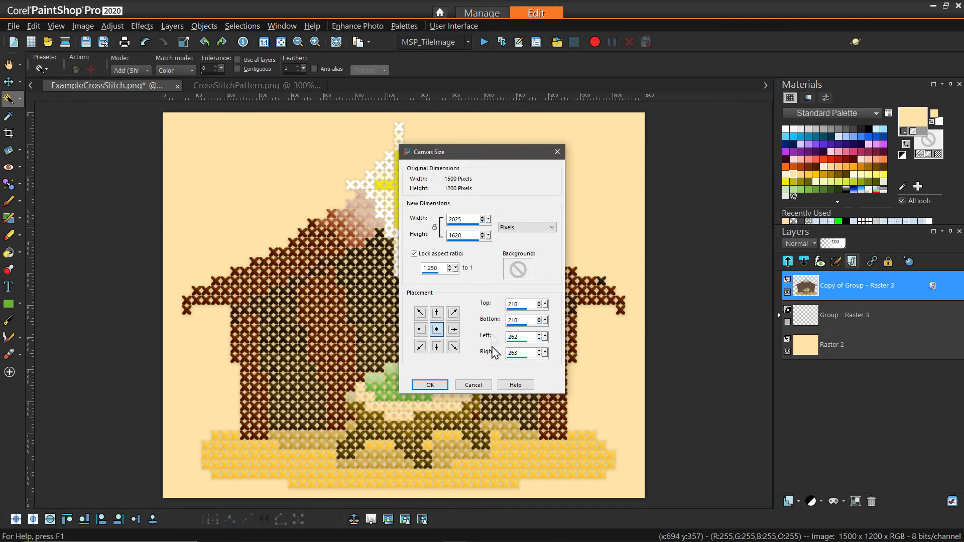
left_click(438, 387)
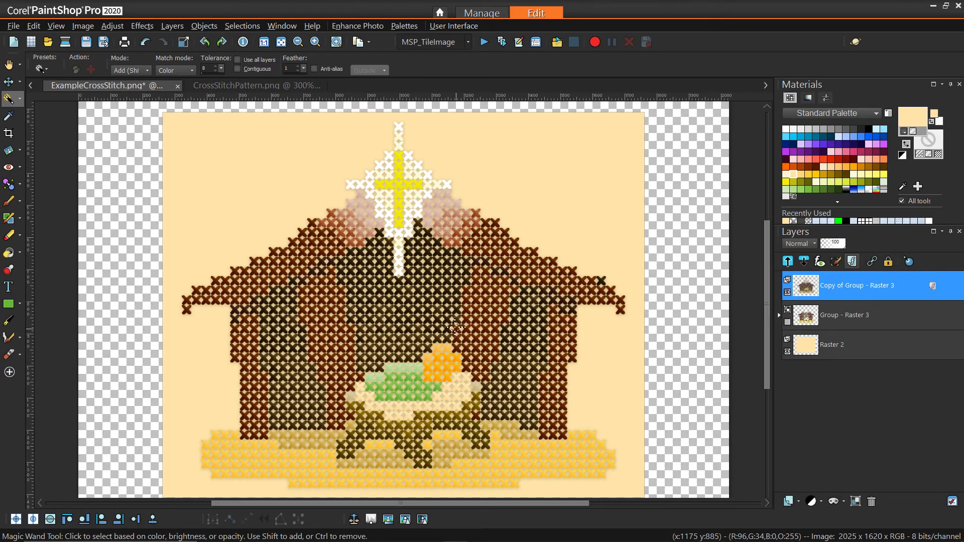
scroll(454, 327, "down", 1)
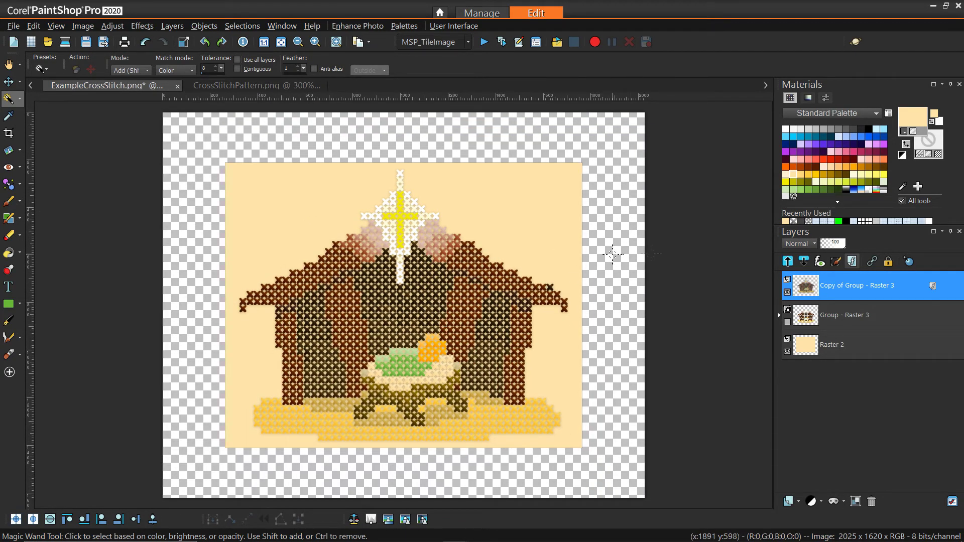
Hide Raster 2 and add a new raster layer directly below Group - Raster 3
left_click(788, 351)
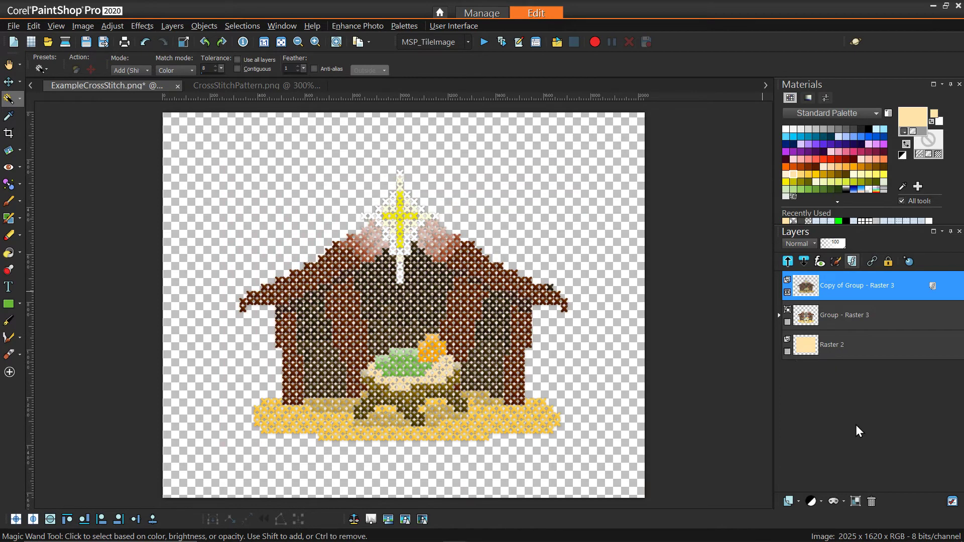
left_click(799, 502)
left_click(809, 414)
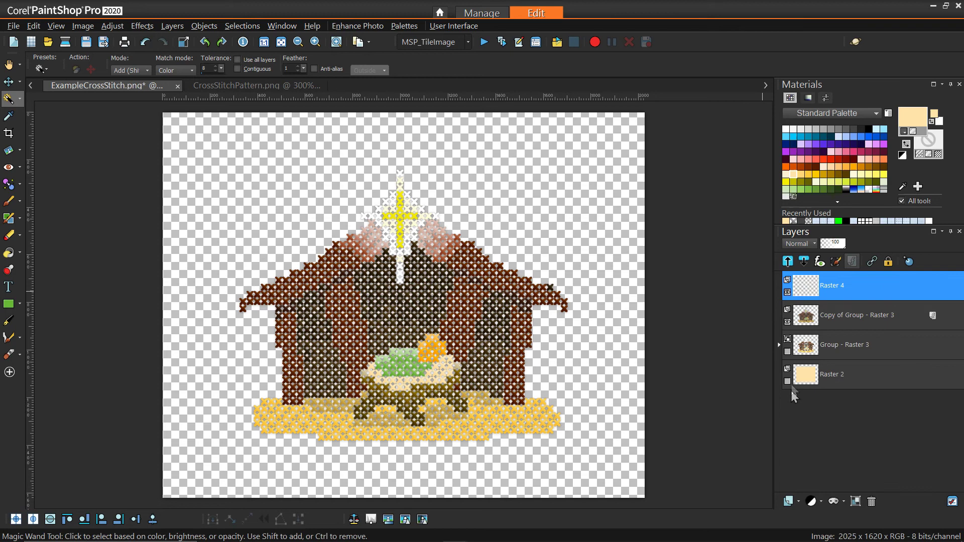
left_click_drag(828, 281, 839, 353)
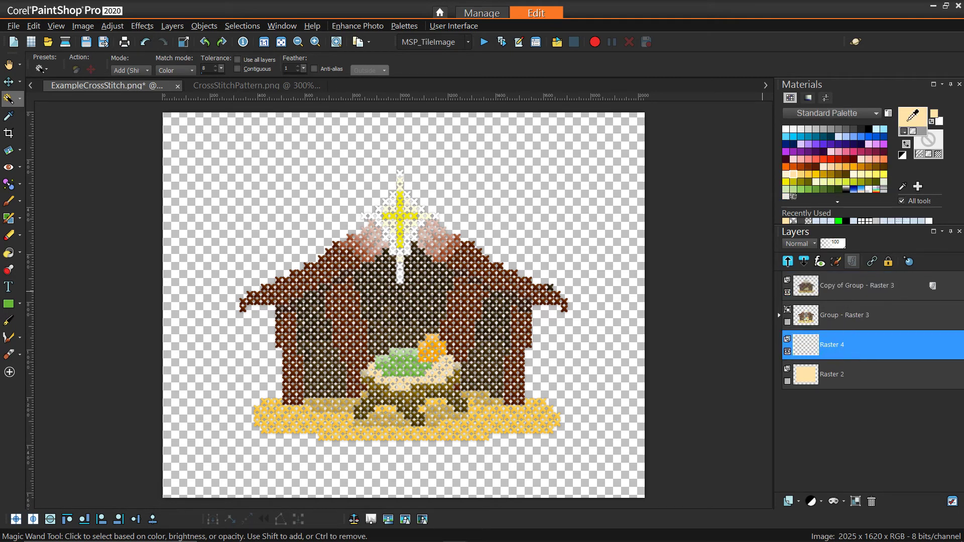
Flood fill Raster 4 with the cross-stitch pattern from the MSP category at 50% scale
left_click(912, 116)
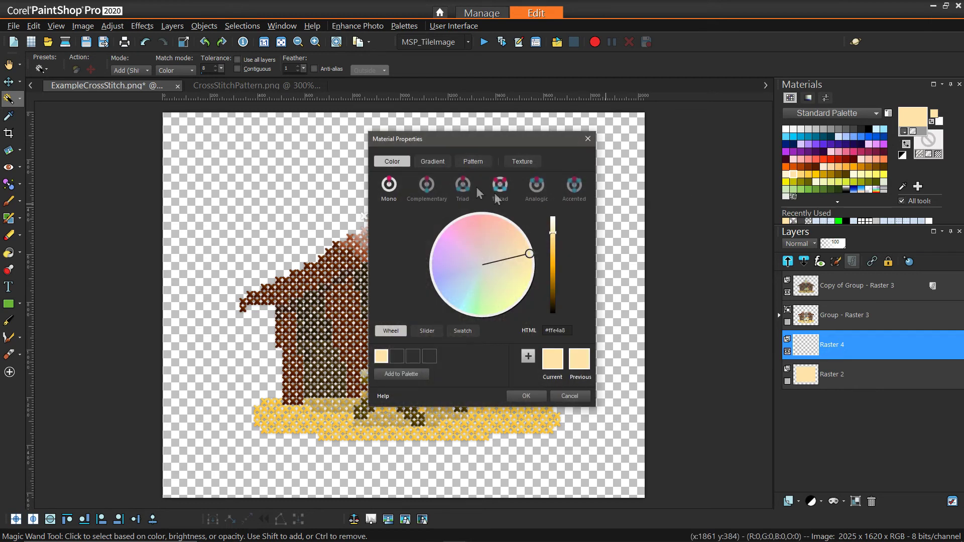
left_click(467, 159)
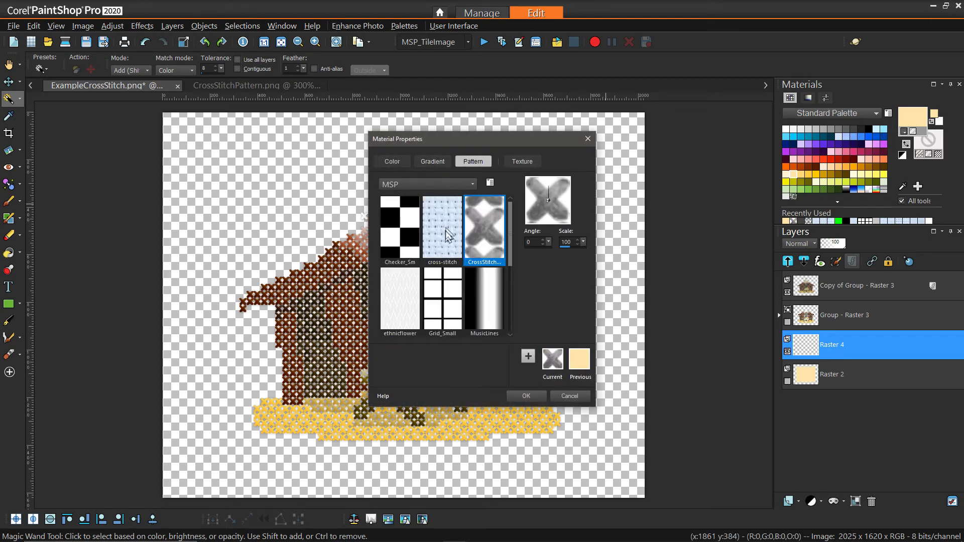
left_click(448, 240)
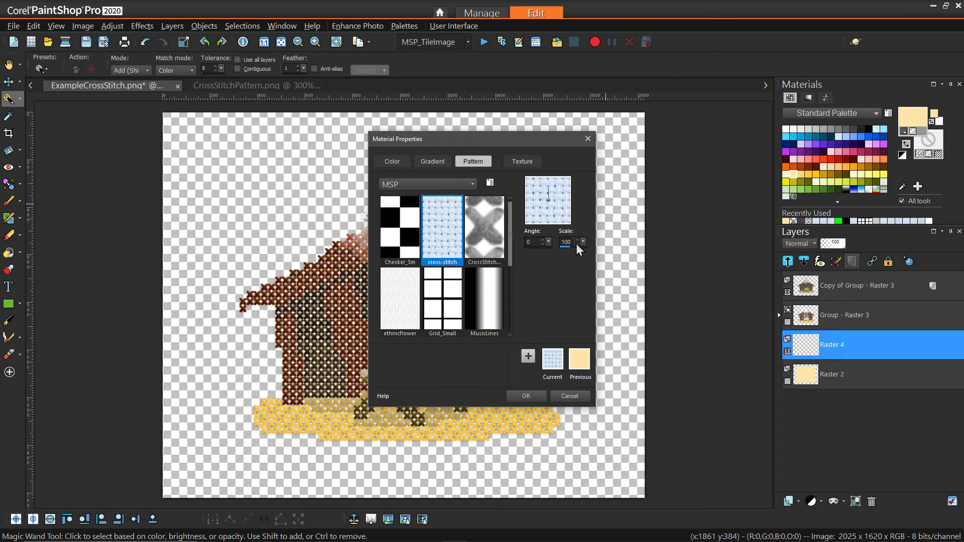
left_click_drag(573, 239, 555, 243)
type("50")
left_click(526, 396)
left_click(9, 253)
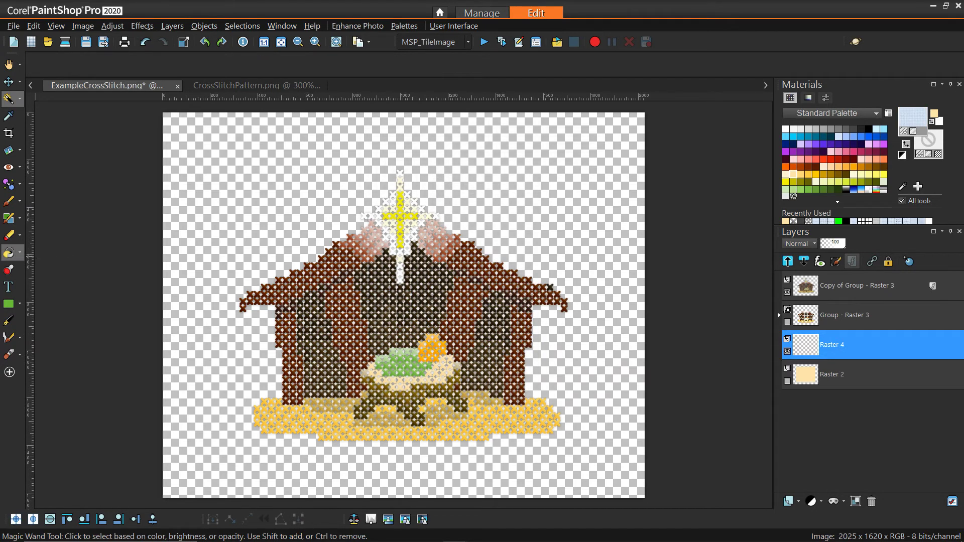
left_click(585, 246)
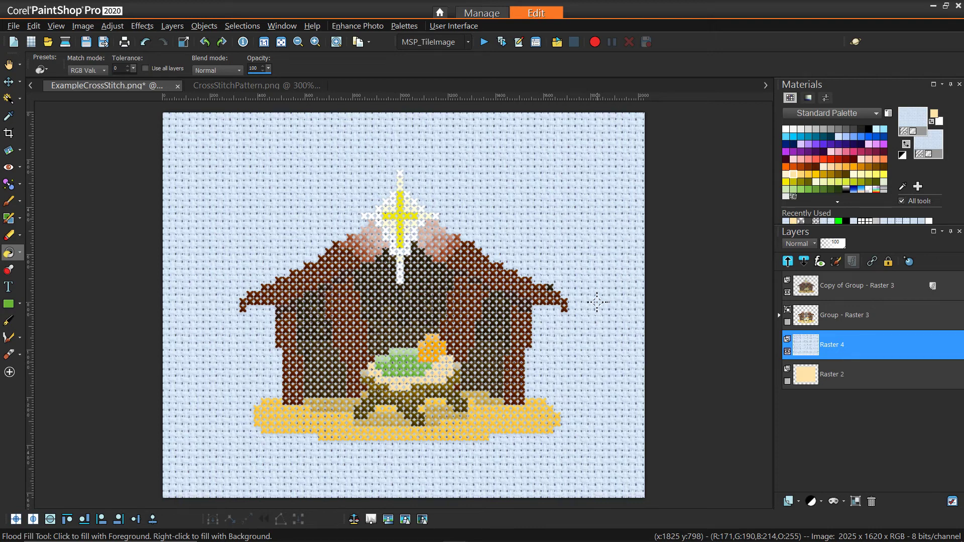
Use the Pick tool to shift the Copy of Group - Raster 3 layer to about position X 281, Y 201 on the fabric
left_click(21, 82)
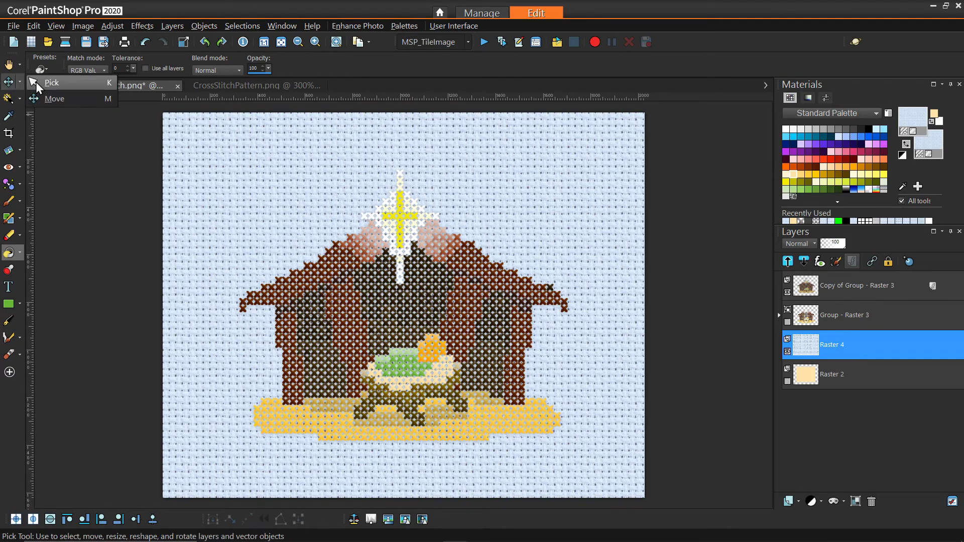
left_click(35, 82)
left_click(430, 314)
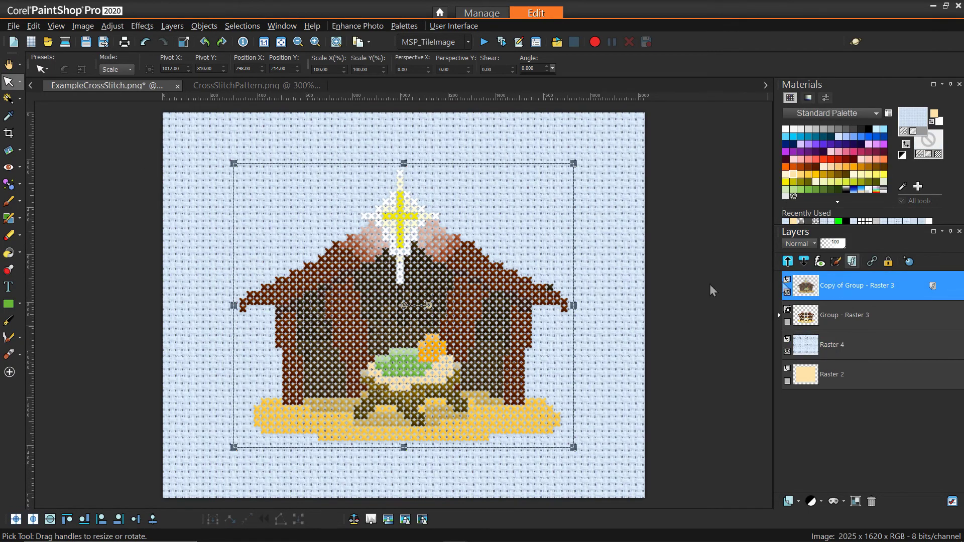
left_click_drag(404, 306, 398, 303)
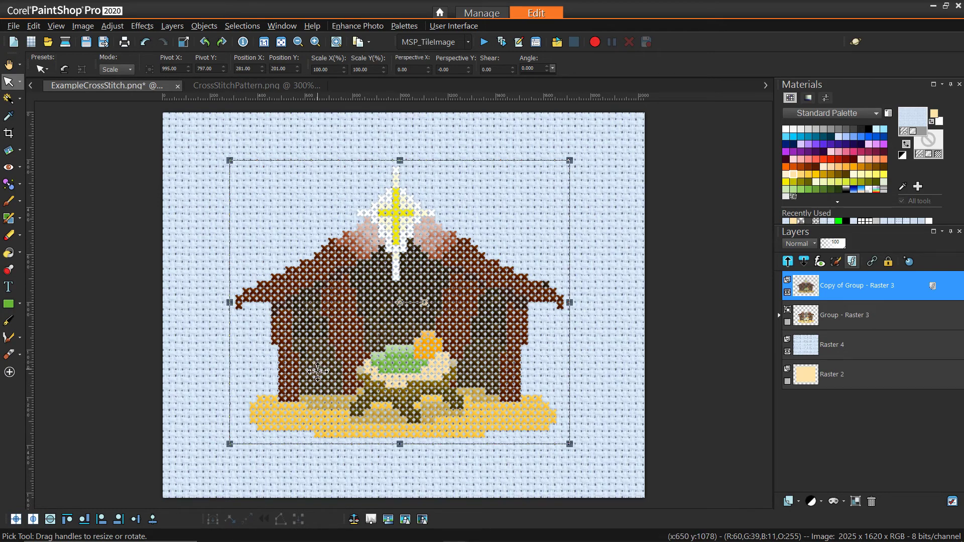
Distort the nativity stitches slightly with the Warp Brush in noise mode at size 369 and strength 17
left_click(10, 65)
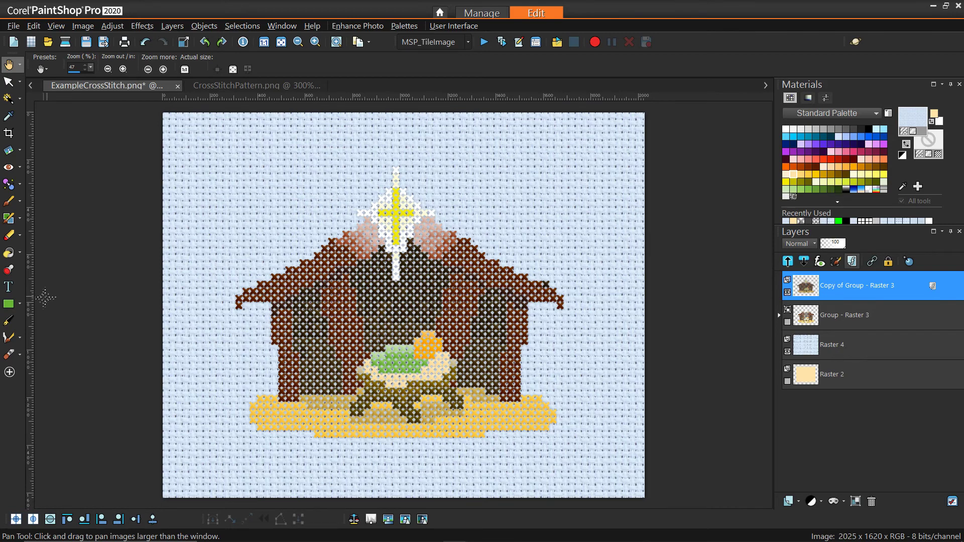
left_click(9, 337)
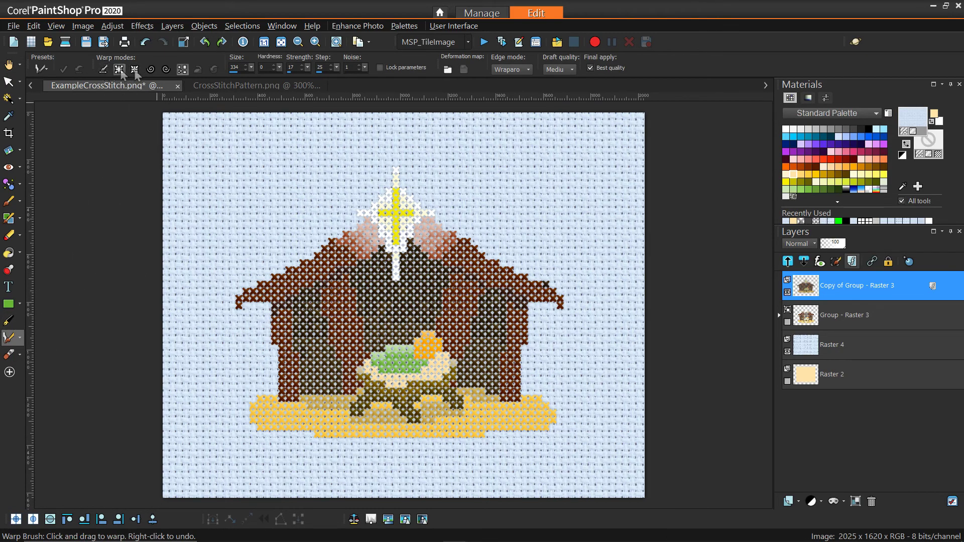
left_click(183, 69)
left_click_drag(323, 161, 318, 260)
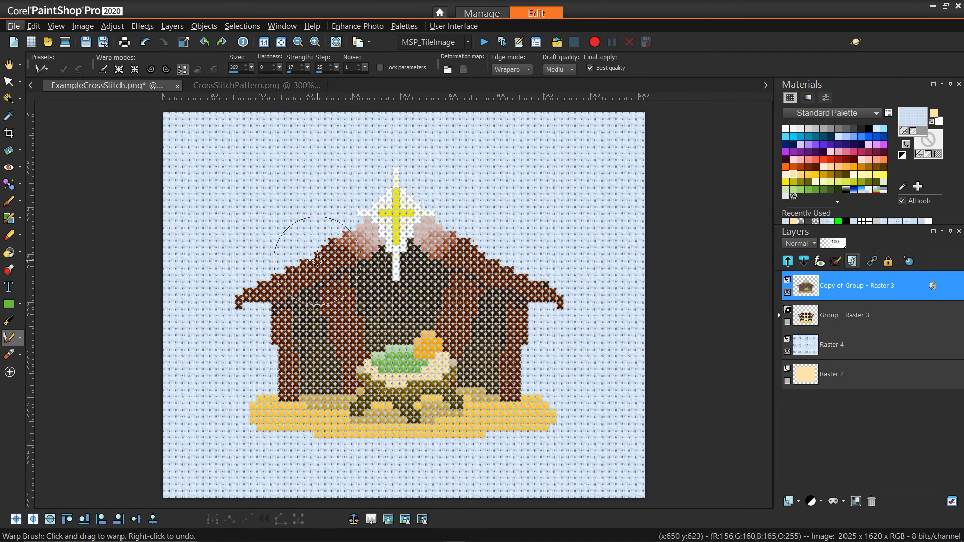
mouse_move(306, 364)
left_mouse_down()
mouse_move(301, 396)
mouse_move(420, 413)
mouse_move(462, 402)
mouse_move(537, 404)
mouse_move(515, 376)
left_mouse_up()
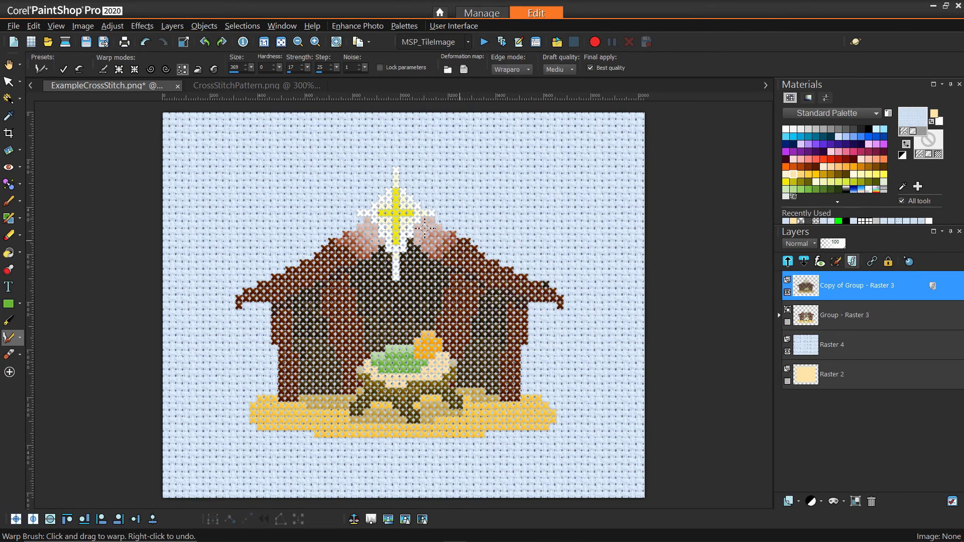
left_click_drag(324, 273, 324, 280)
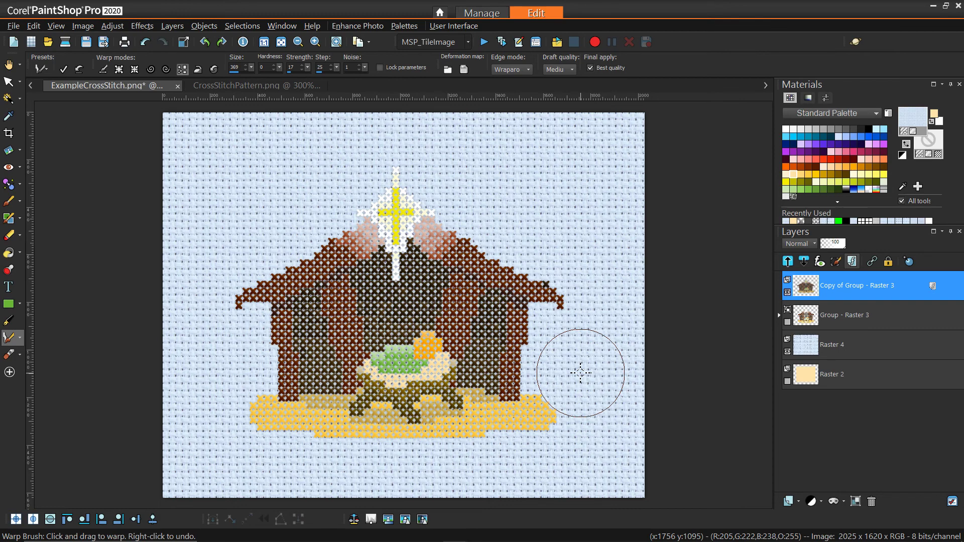
scroll(72, 233, "down", 1)
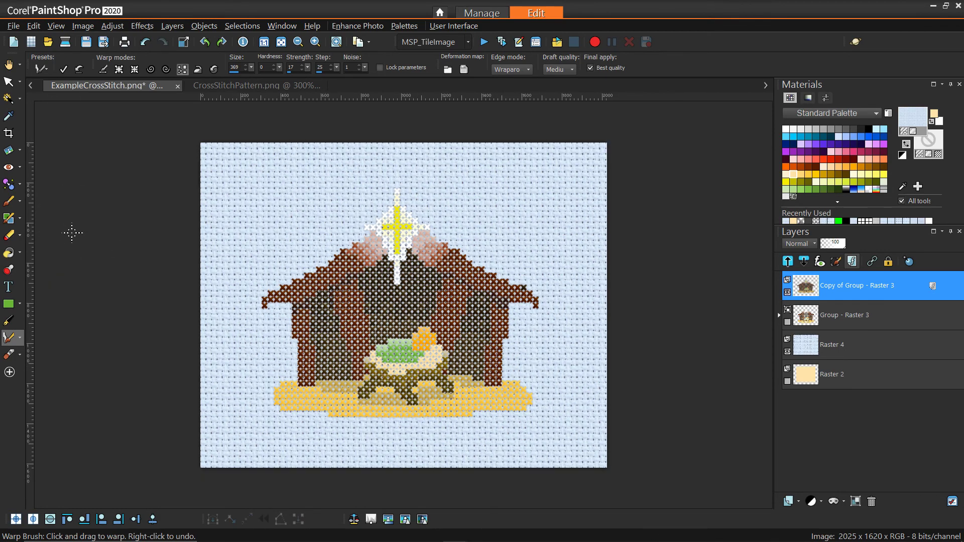